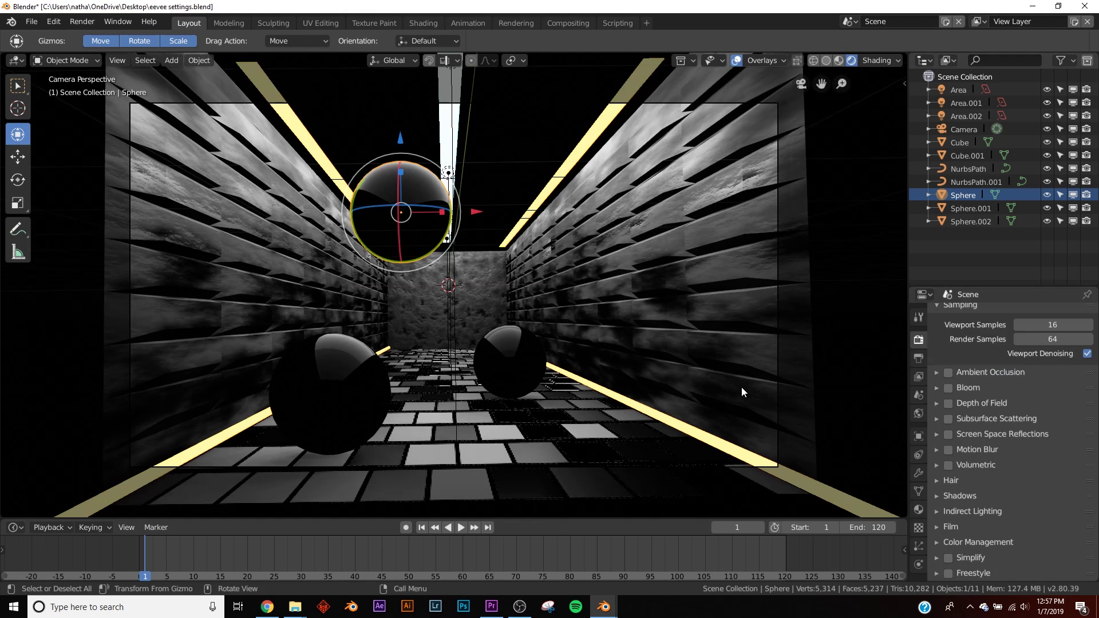
Enable Ambient Occlusion, keeping Distance at 0.2 m and Factor at 1.00
scroll(724, 380, "up", 1)
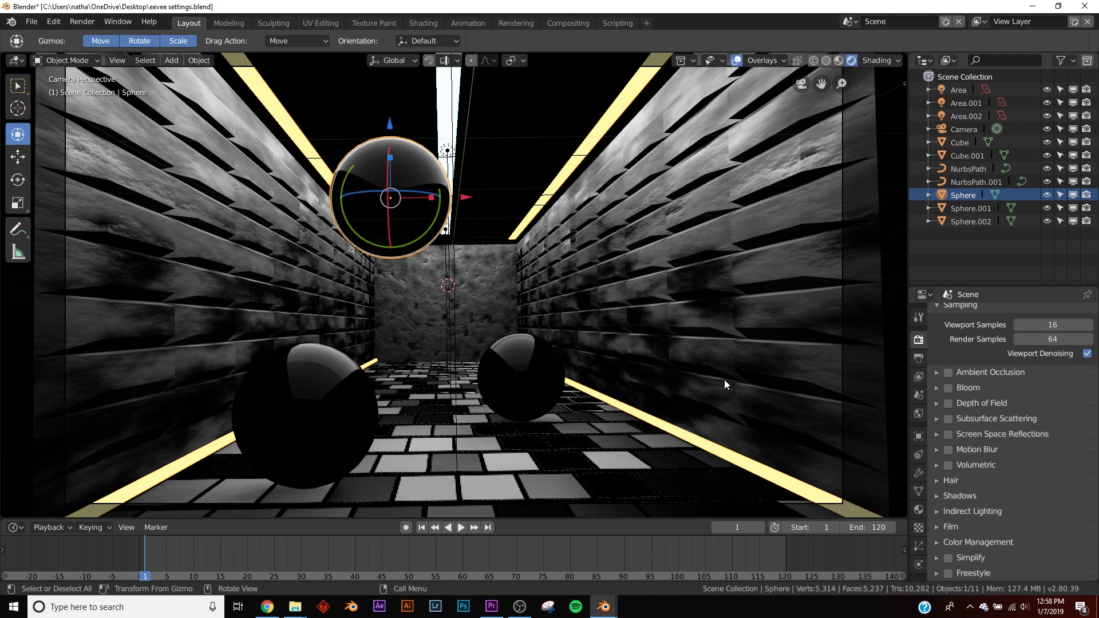
left_click(950, 373)
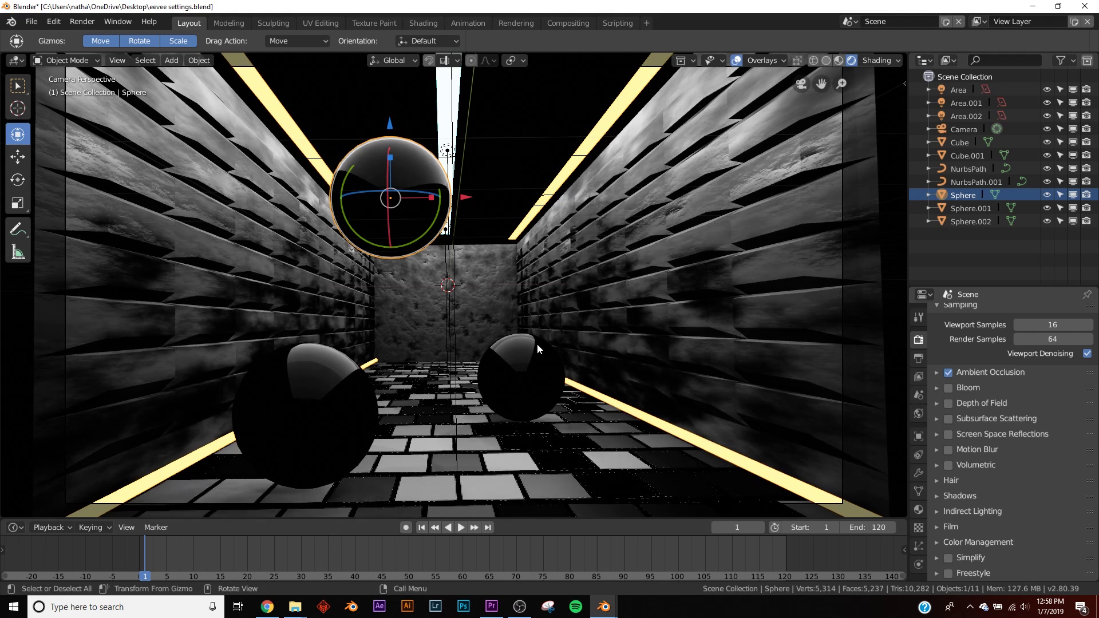
left_click(942, 372)
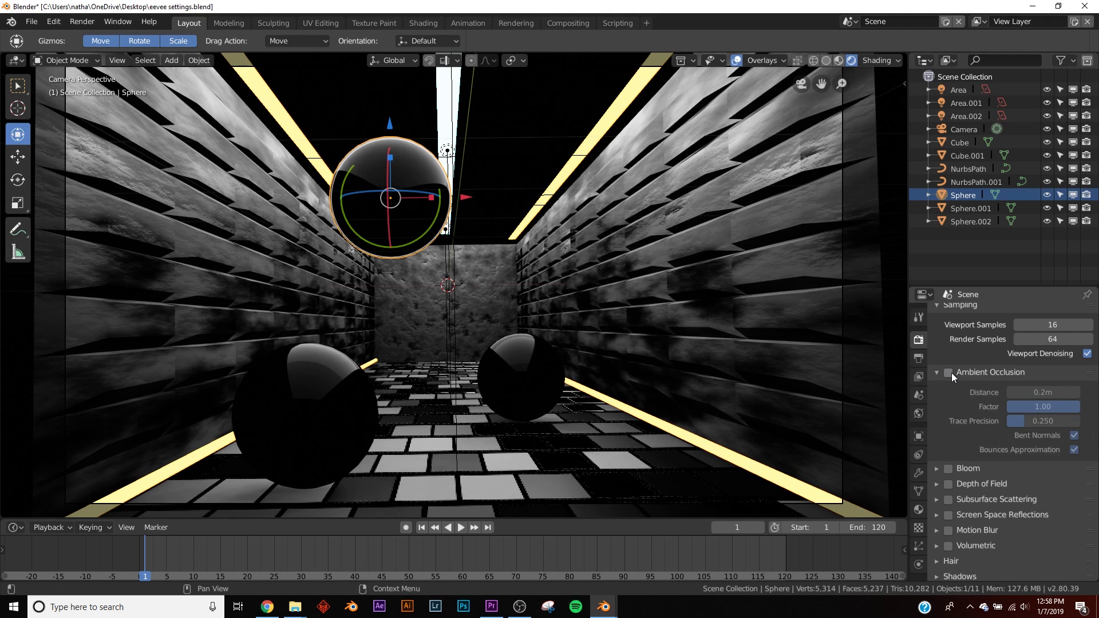
left_click(950, 373)
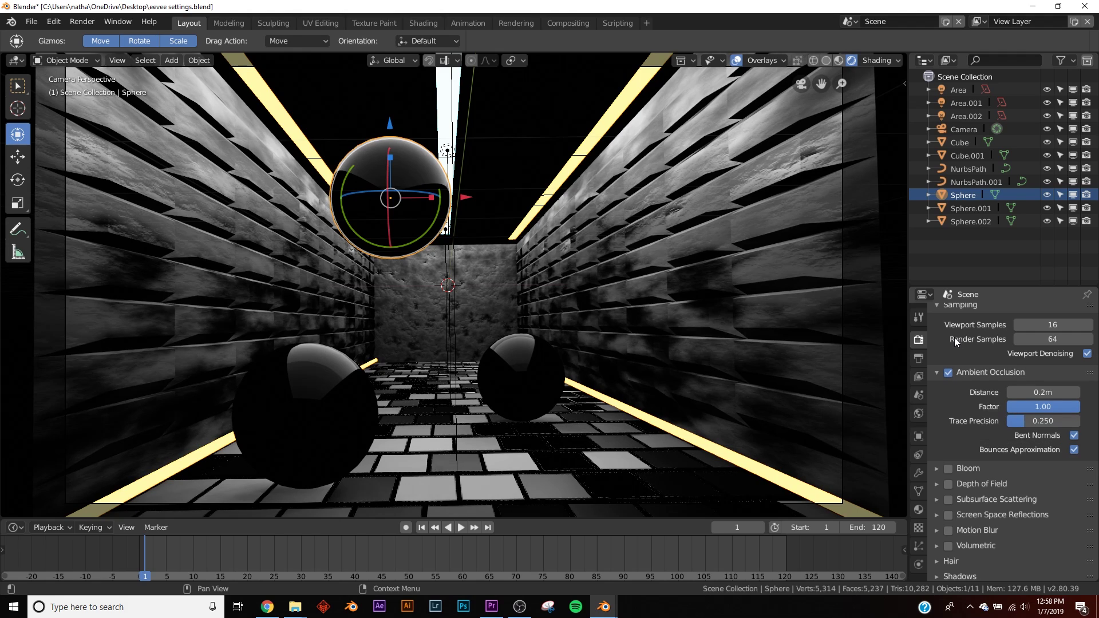
left_click(976, 376)
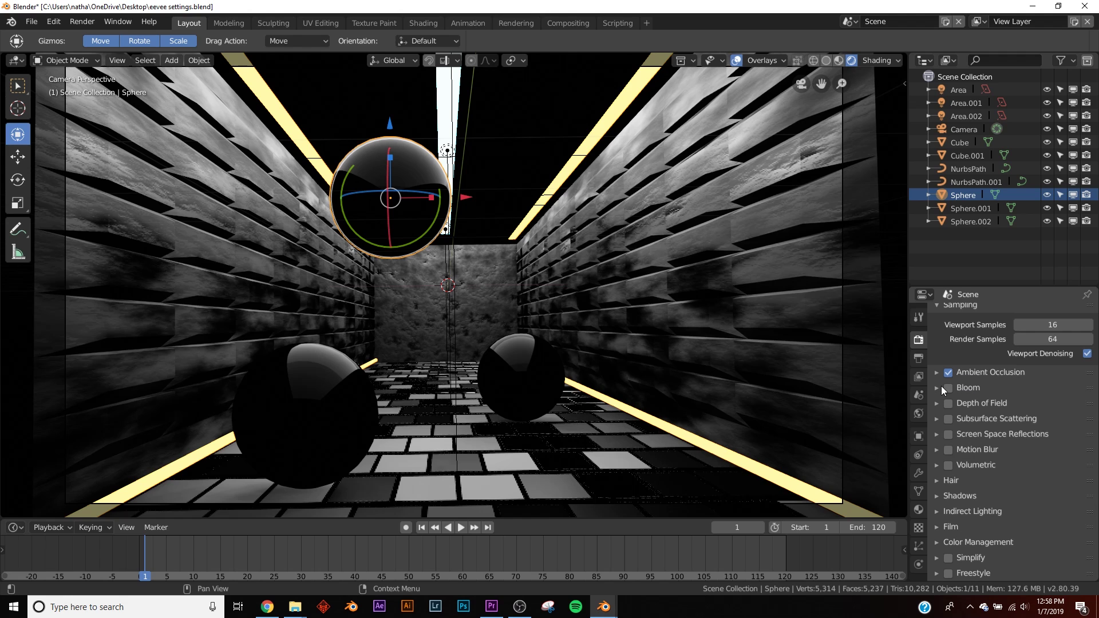
Enable Bloom at Threshold 0.800, Radius 6.500 and Intensity 0.800, undoing a trial radius change
left_click(948, 389)
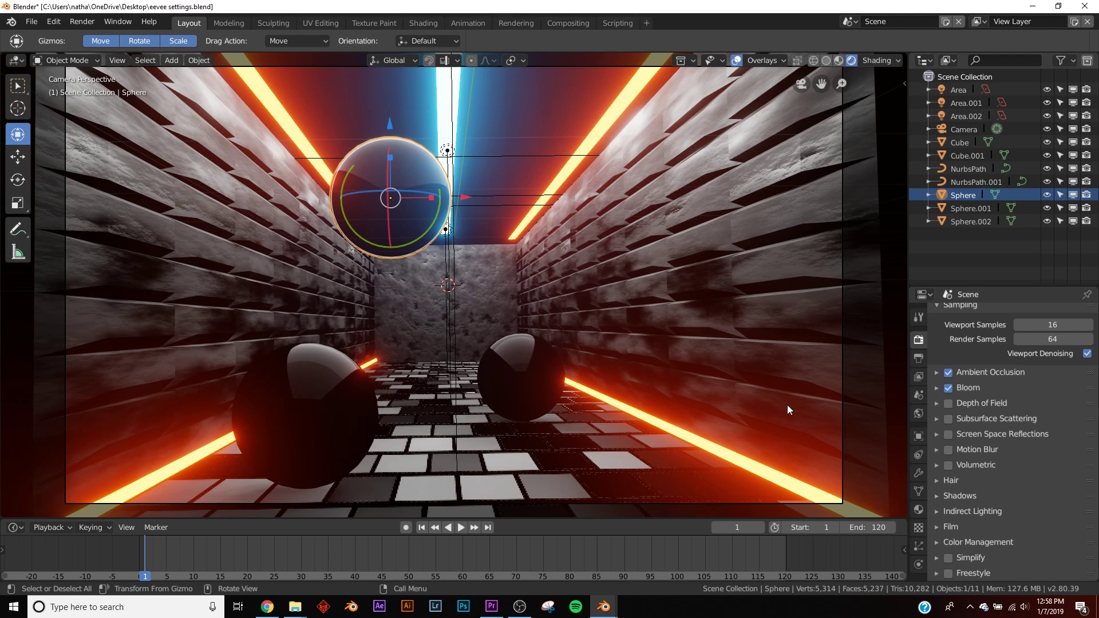
left_click(970, 387)
left_click_drag(1069, 408, 1029, 407)
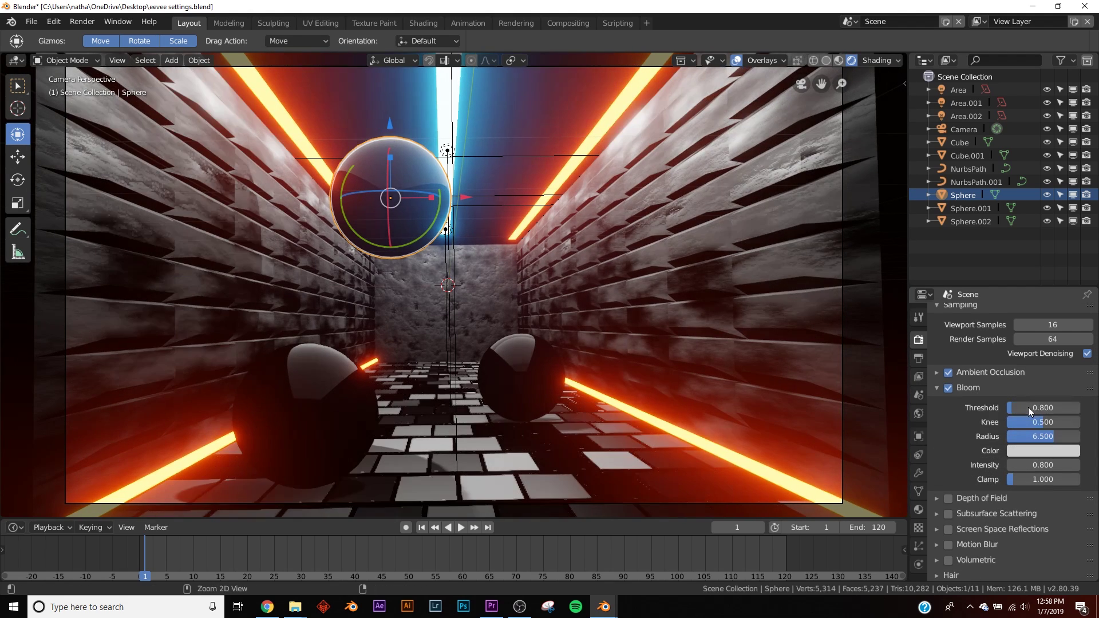
left_click_drag(1032, 466, 1076, 436)
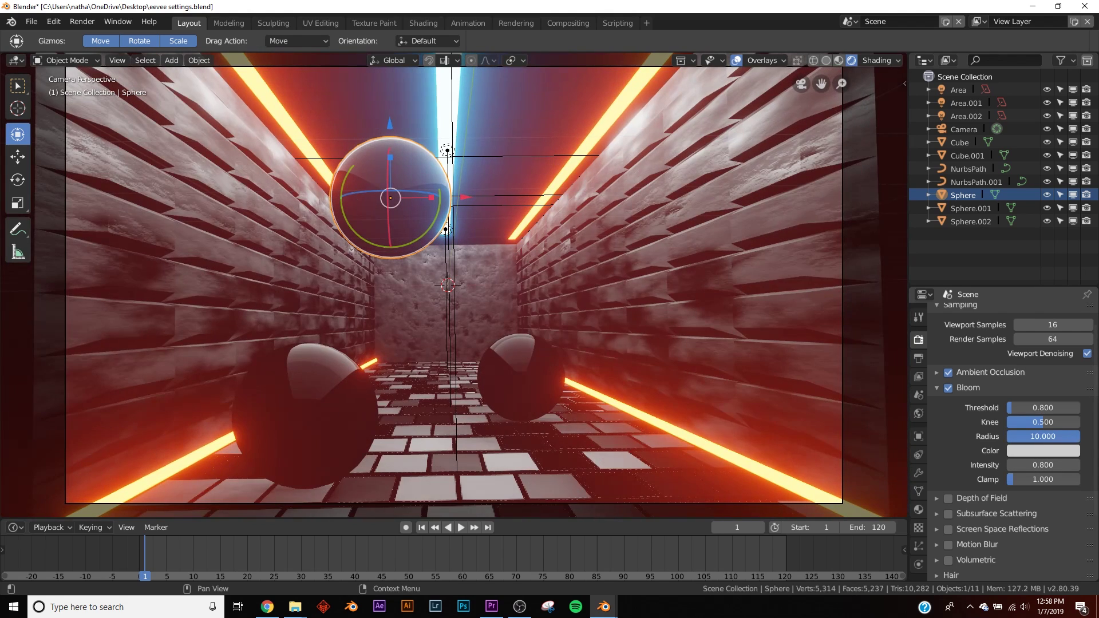
key("ctrl+z")
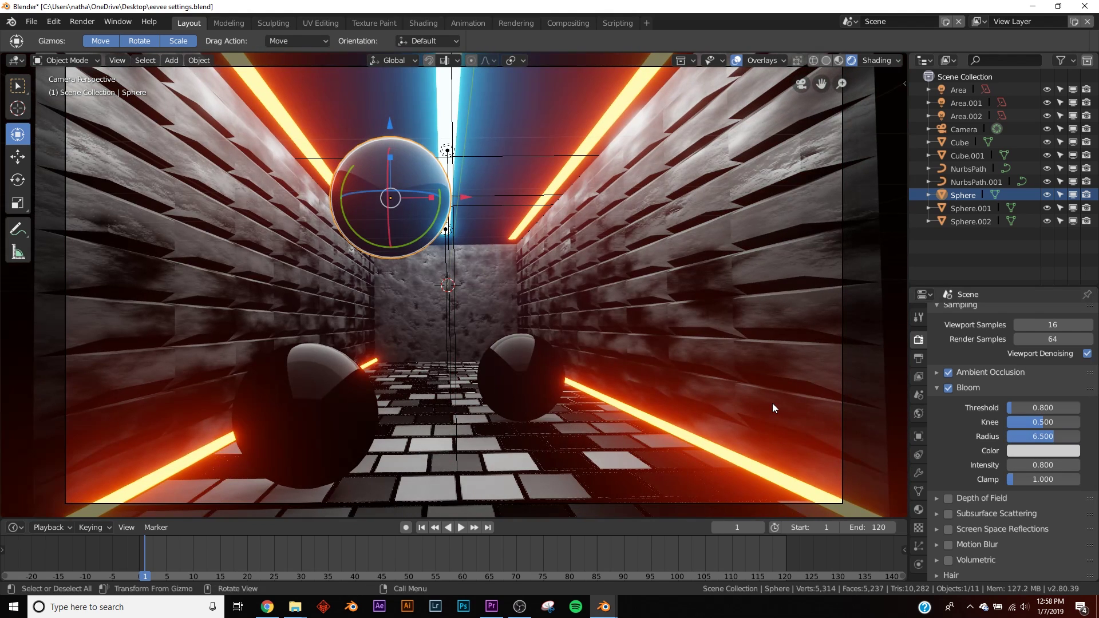
Try Depth of Field and switch it back off, then enable Subsurface Scattering
left_click(966, 392)
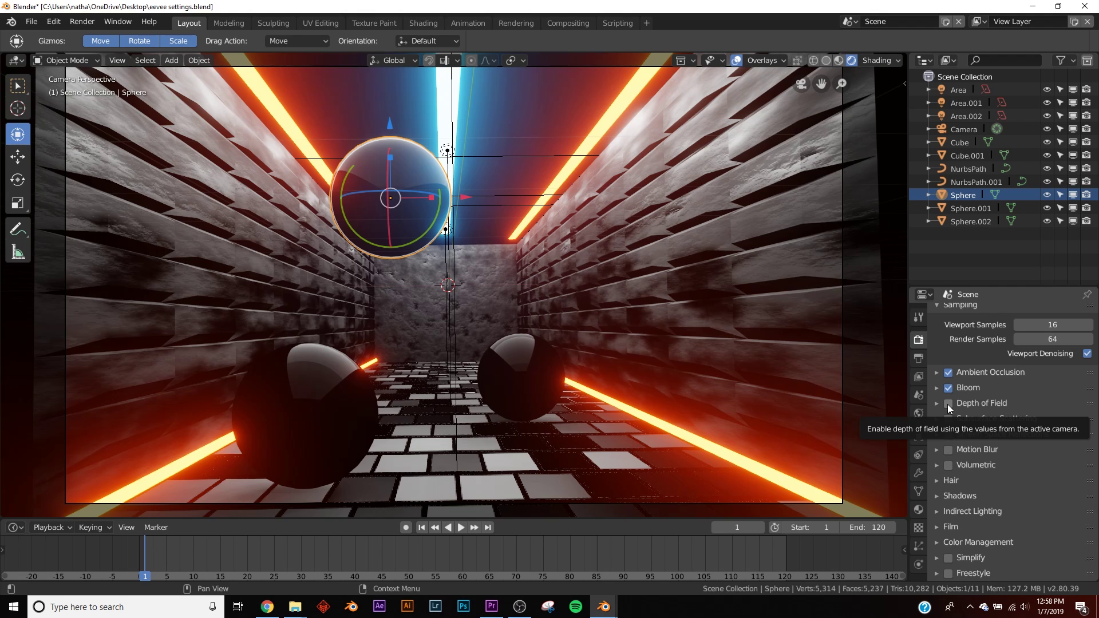
left_click(949, 404)
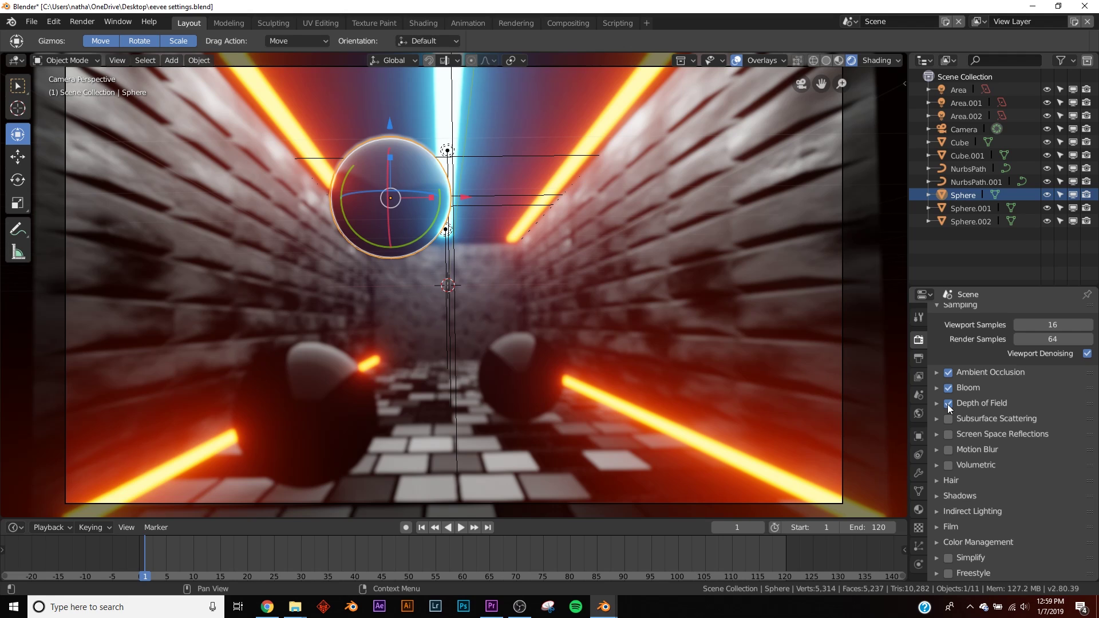
left_click(948, 403)
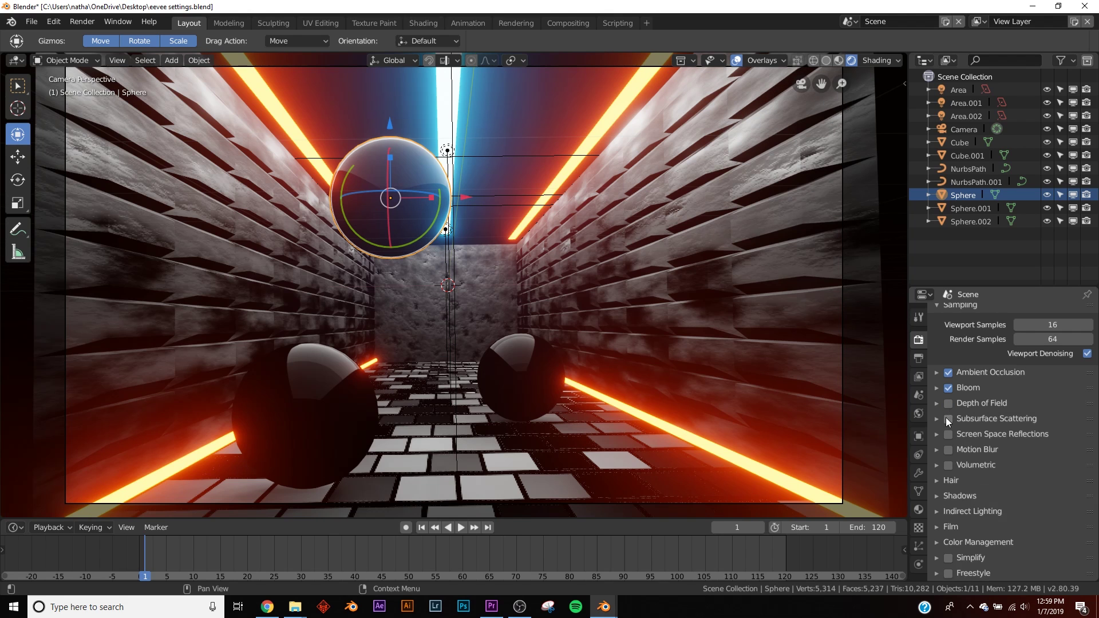
left_click(948, 419)
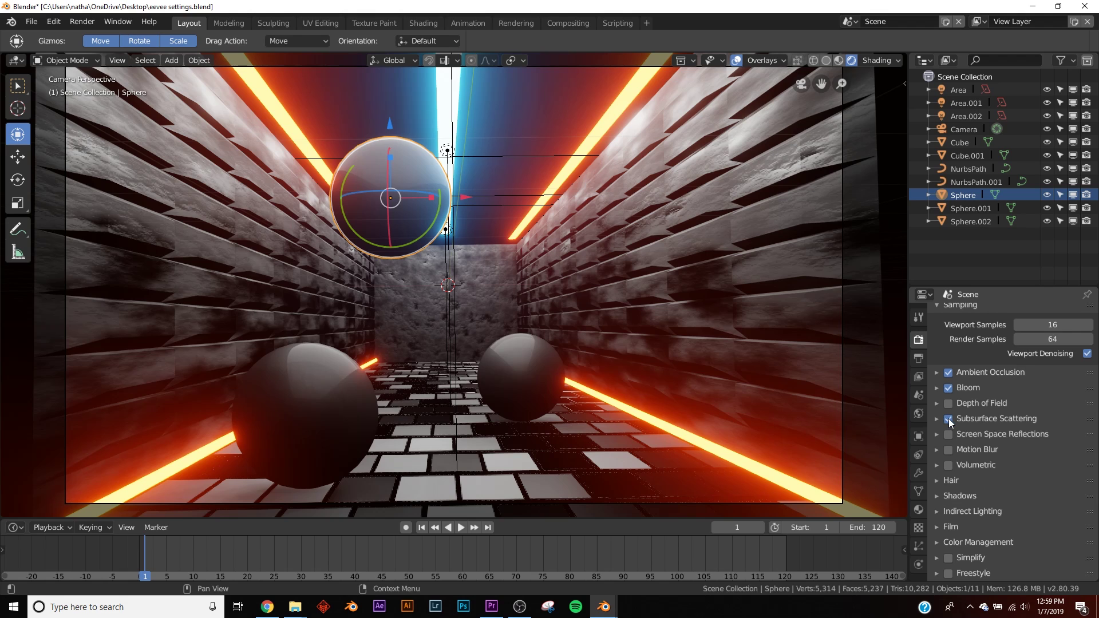
Swap Subsurface Scattering for Screen Space Reflections with Refraction on and Half Res Trace off
left_click(948, 418)
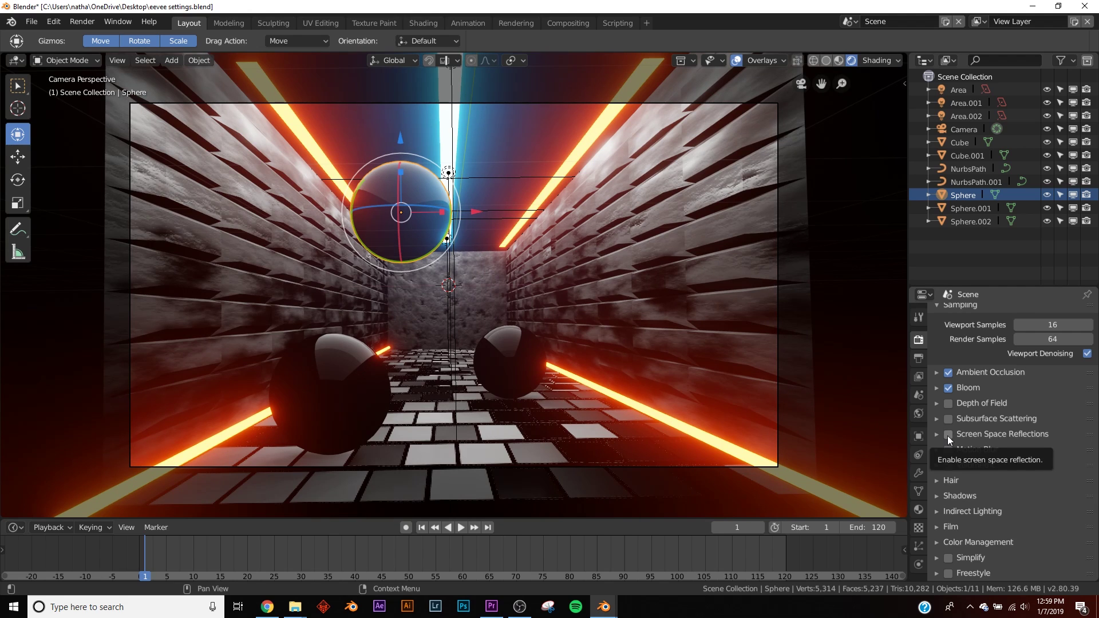
left_click(948, 434)
left_click(1065, 434)
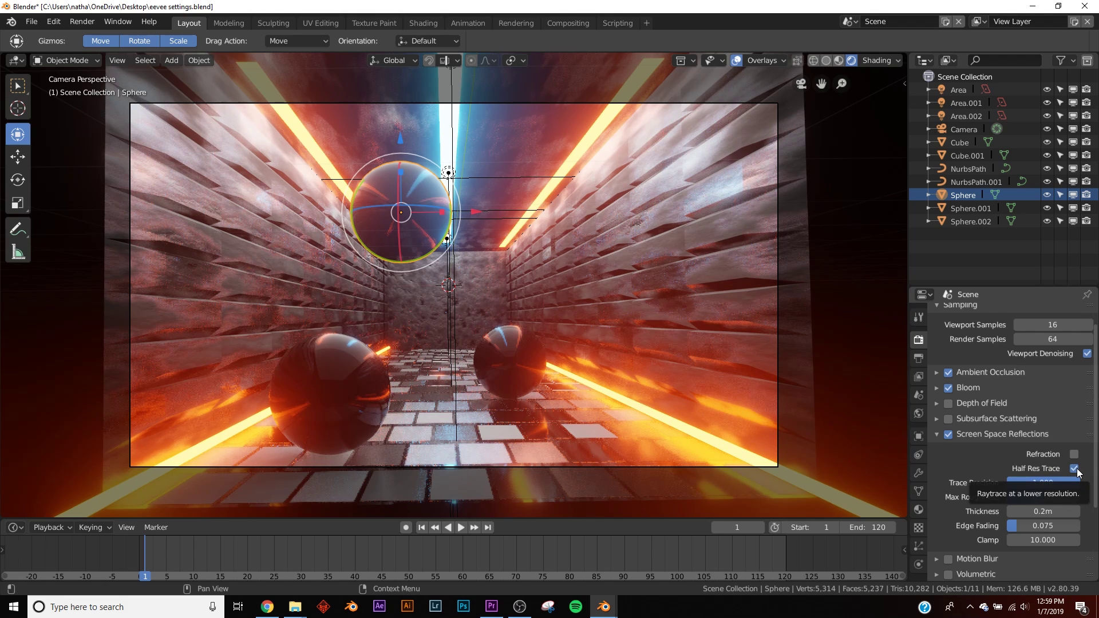
left_click(1074, 468)
left_click(1075, 454)
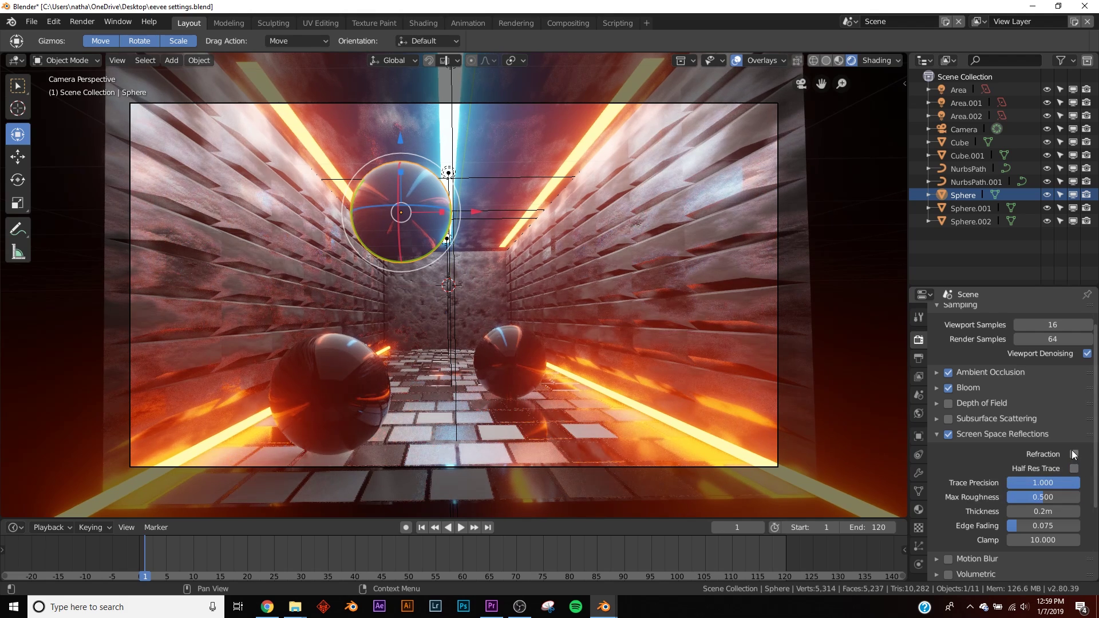
scroll(334, 401, "up", 3)
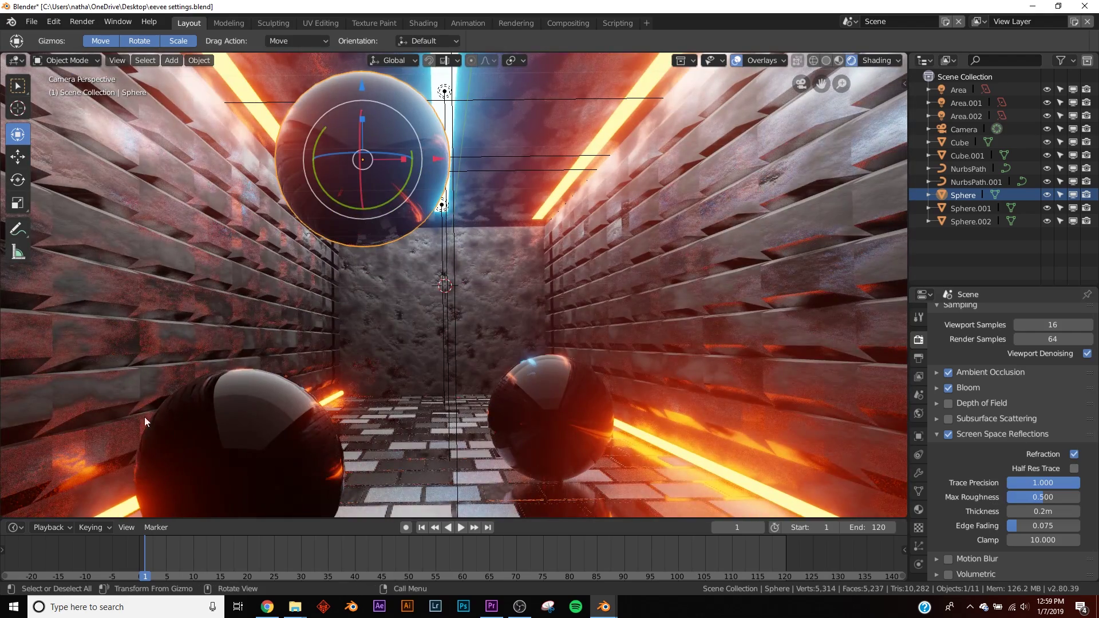
scroll(376, 308, "down", 1)
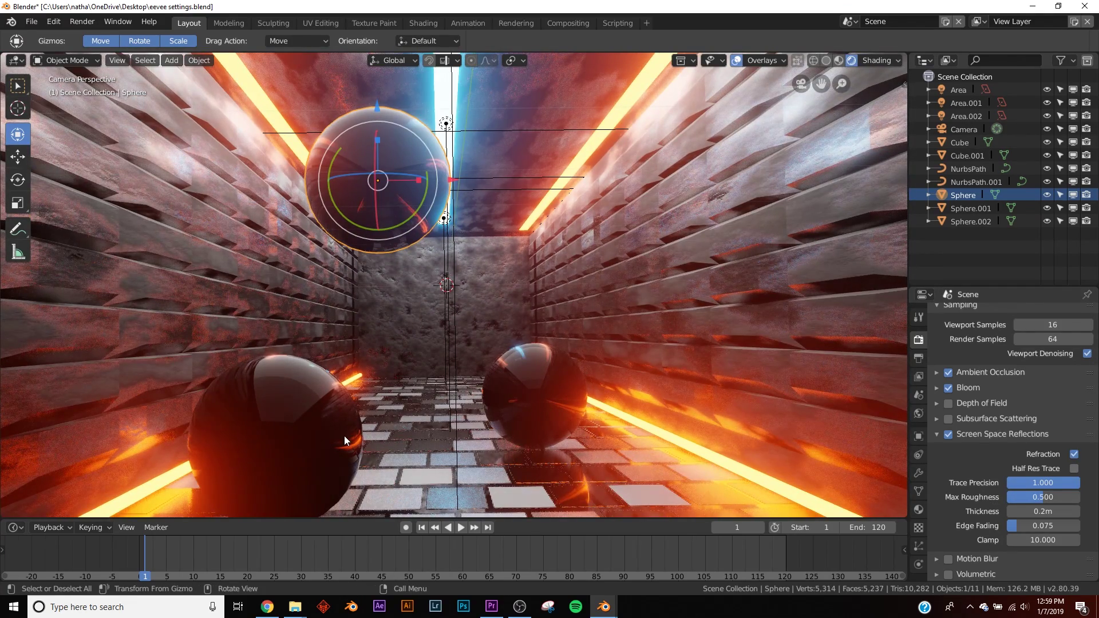
scroll(346, 423, "down", 1)
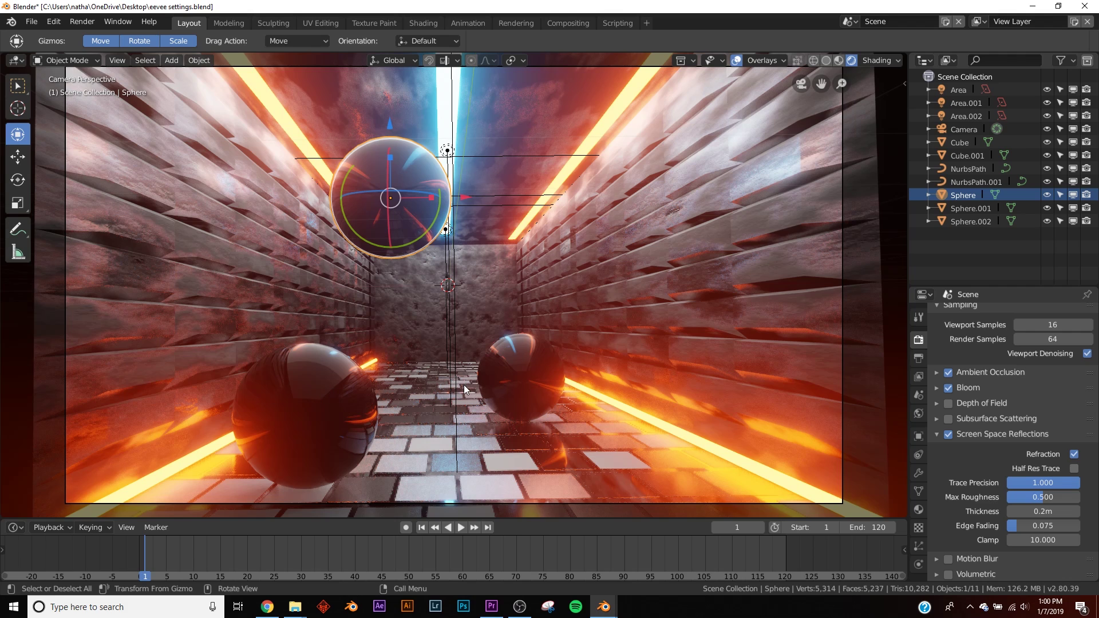
mouse_move(1020, 482)
left_mouse_down()
mouse_move(964, 483)
mouse_move(1076, 482)
left_mouse_up()
scroll(504, 438, "down", 1)
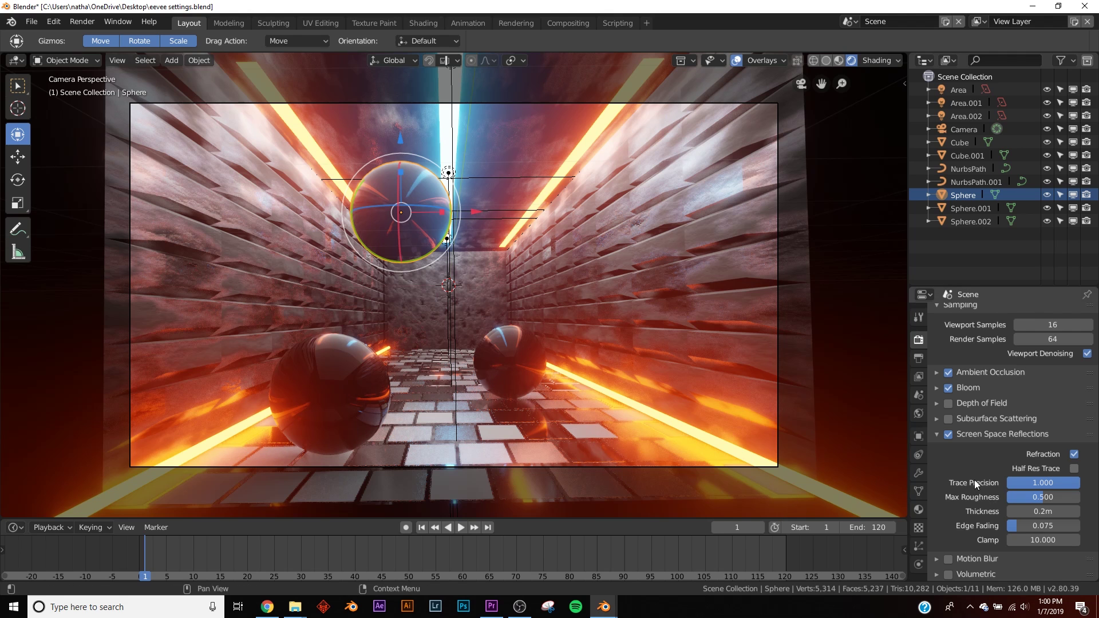
left_click_drag(1057, 482, 1026, 482)
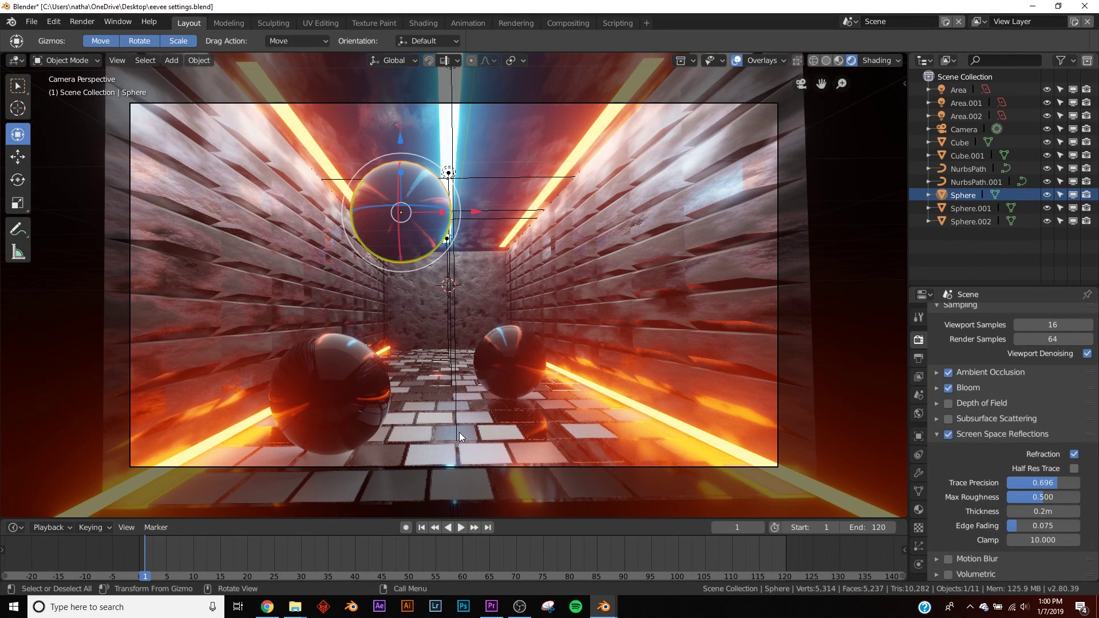
left_click_drag(1053, 482, 1082, 482)
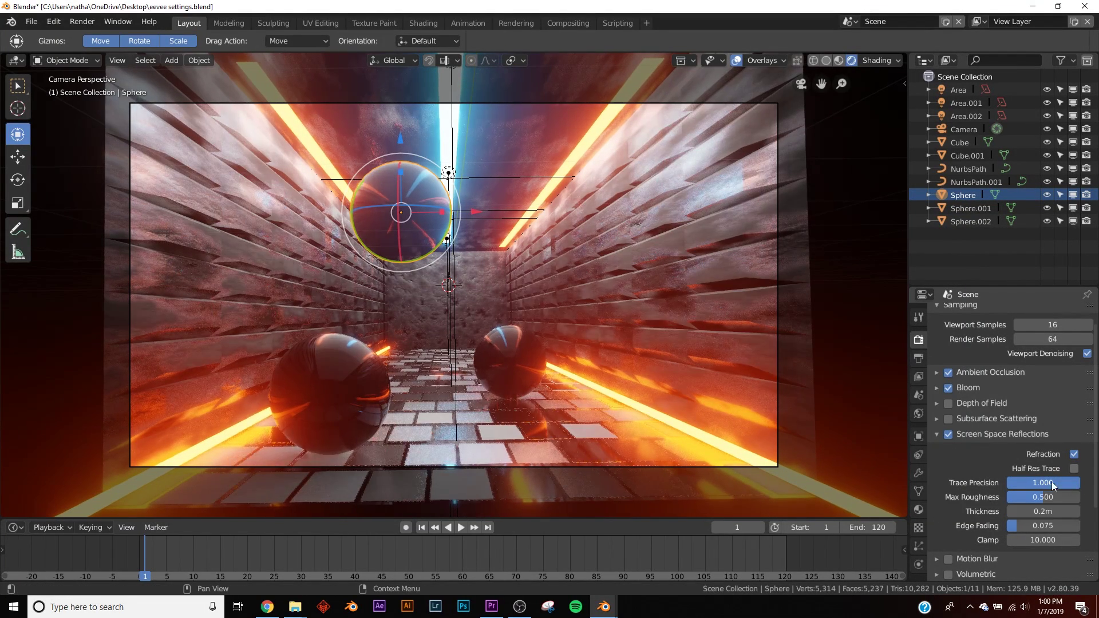
scroll(499, 434, "up", 1)
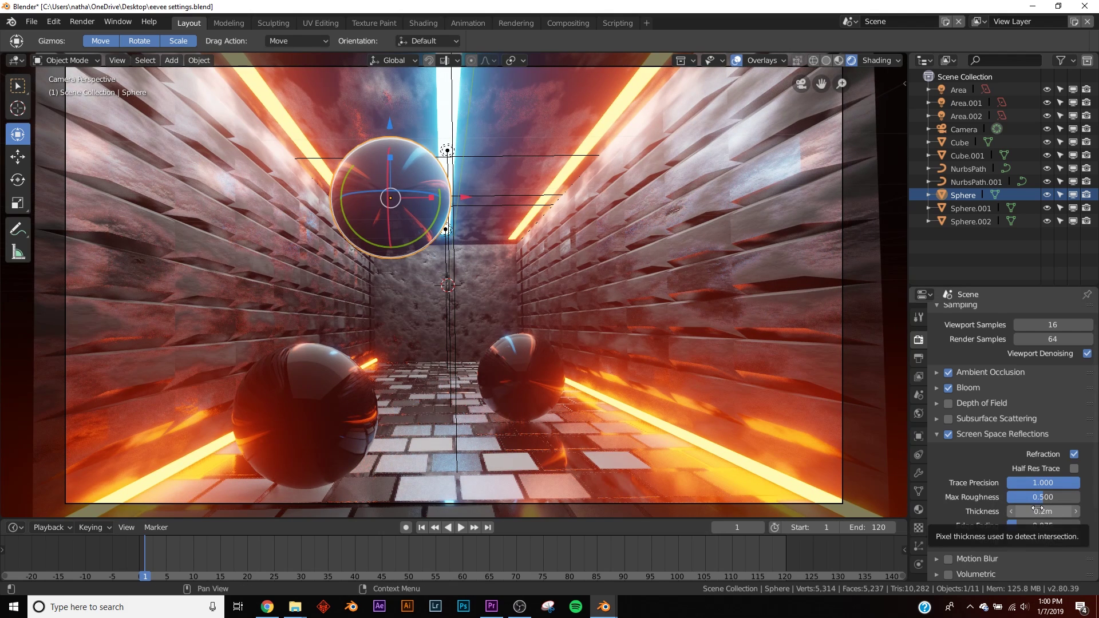
left_click(1007, 434)
left_click(948, 449)
Check Motion Blur's 8 samples and 1.00 shutter, then collapse its panel
left_click(985, 452)
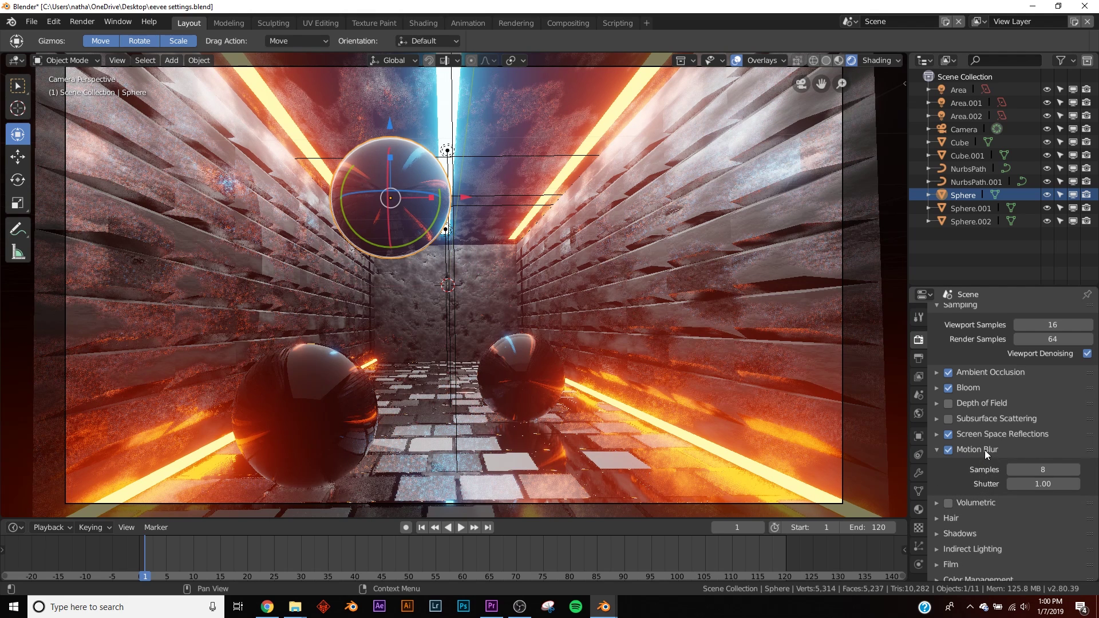
left_click(985, 450)
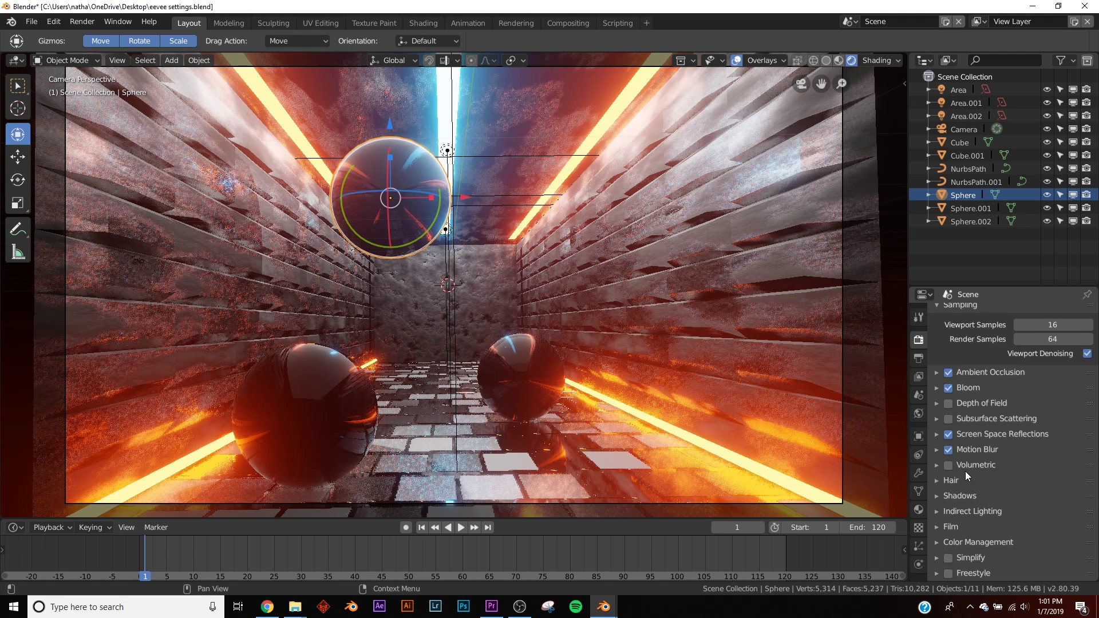
Enable Volumetric and set its Tile Size to 4px, keeping 64 samples and Distribution 0.800
left_click(948, 465)
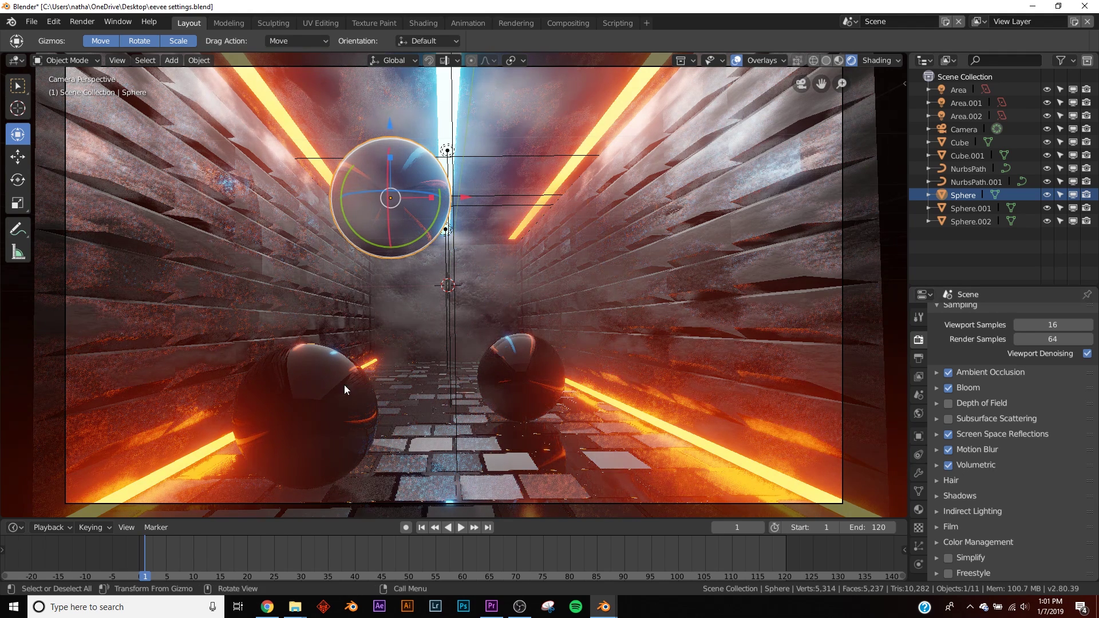
left_click(978, 467)
scroll(1002, 464, "down", 1)
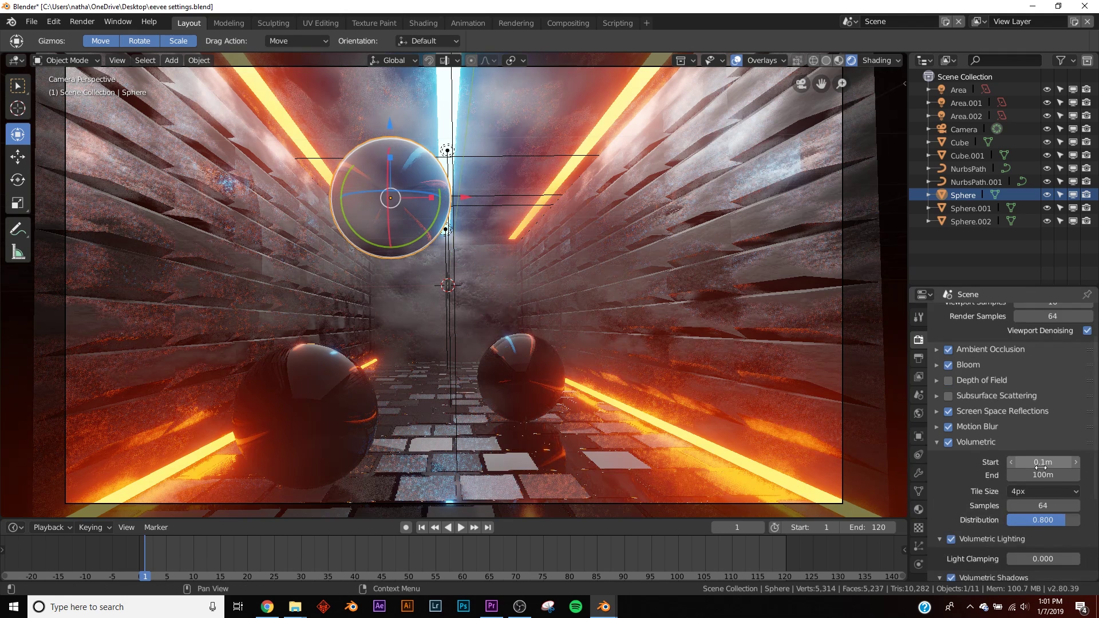
left_click(1039, 491)
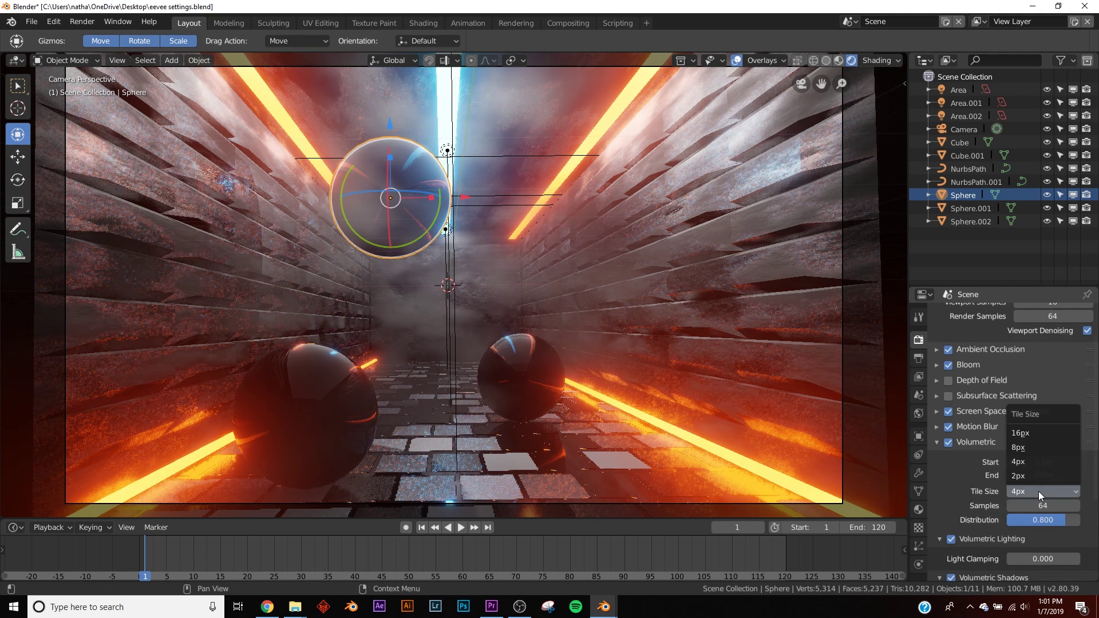
left_click(1029, 445)
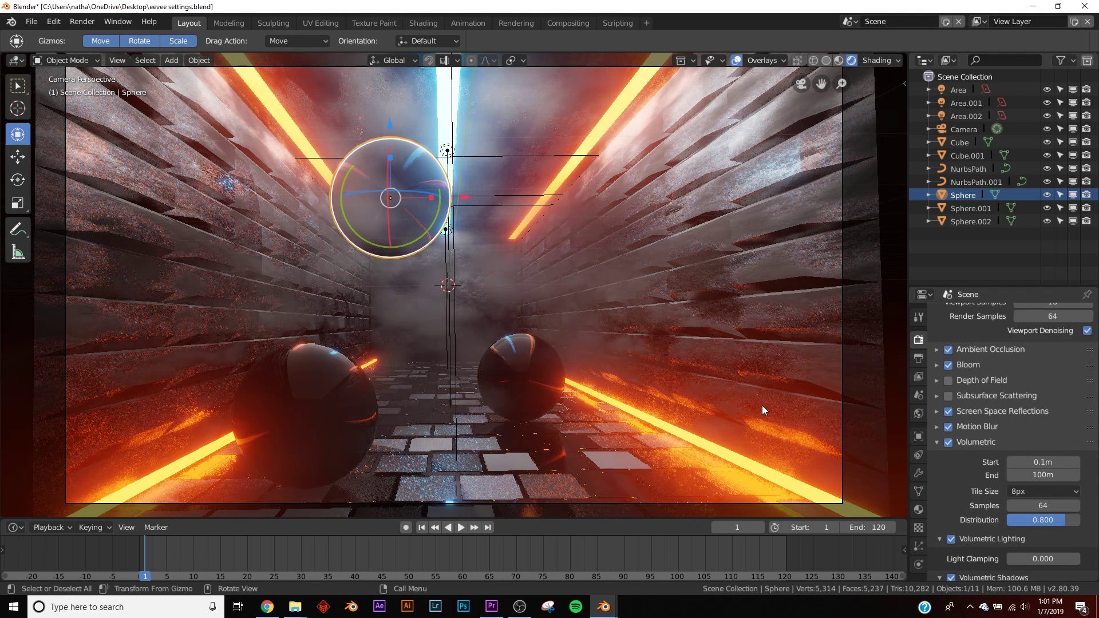
left_click(1053, 491)
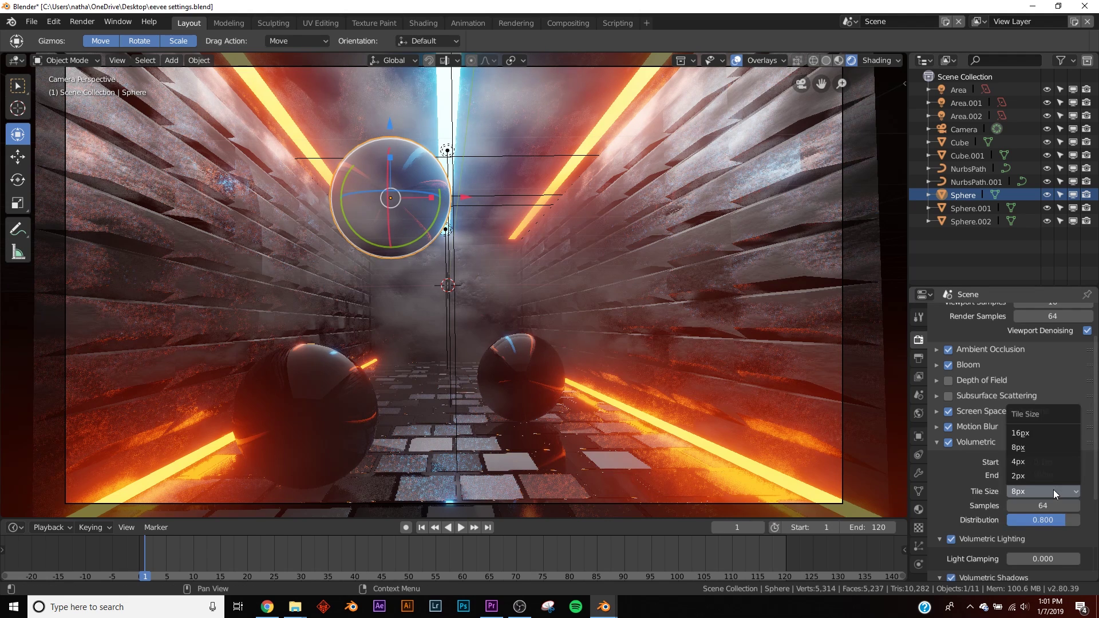
left_click(1022, 463)
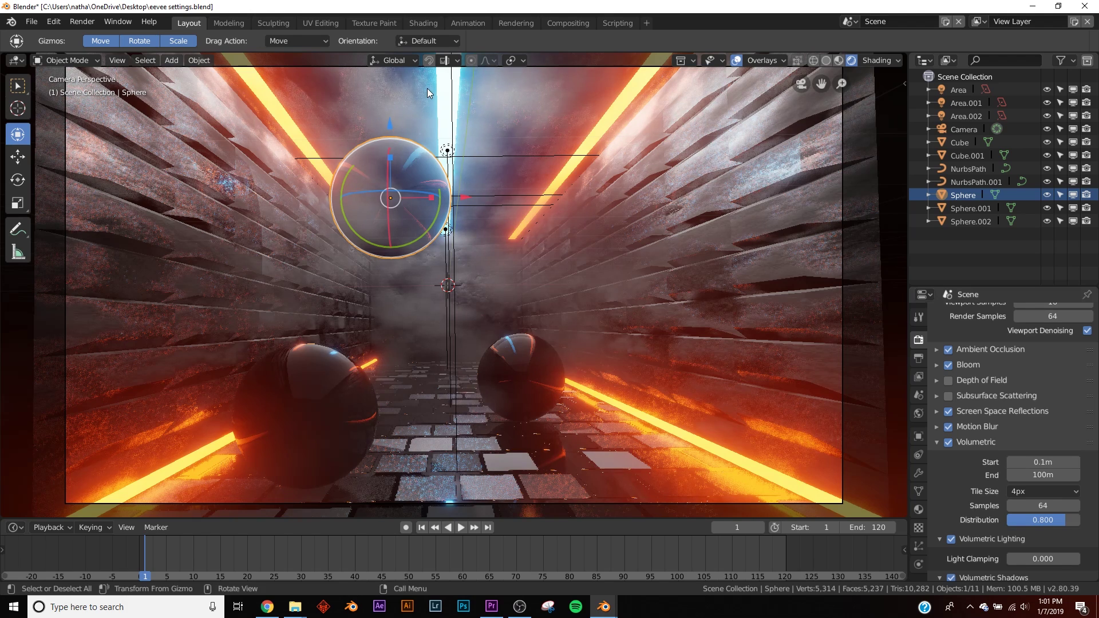
left_click(1025, 491)
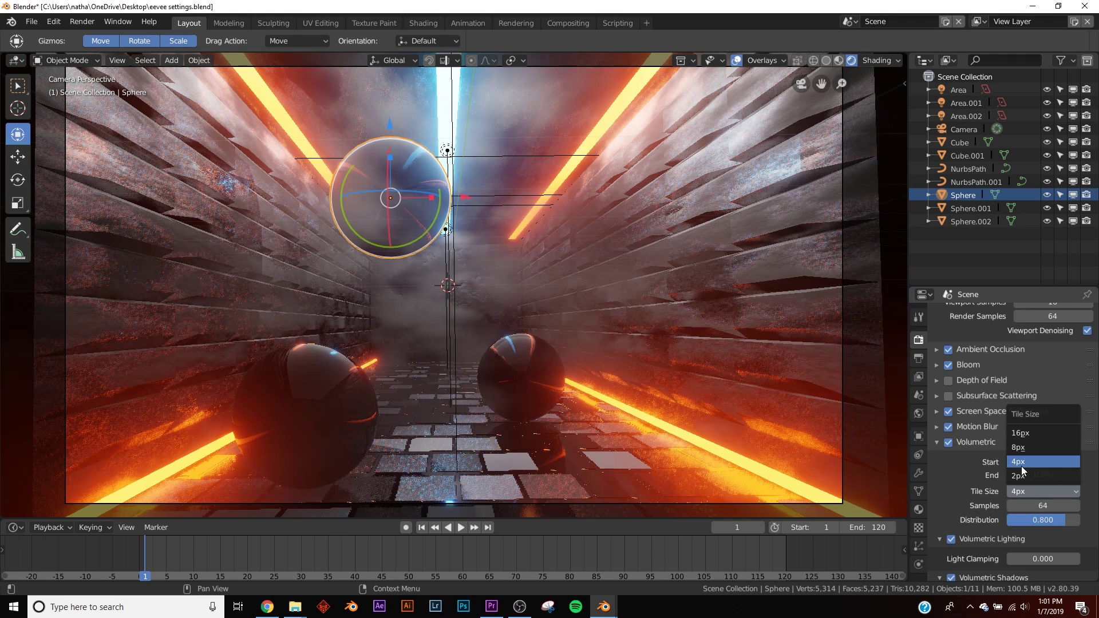
left_click(1021, 463)
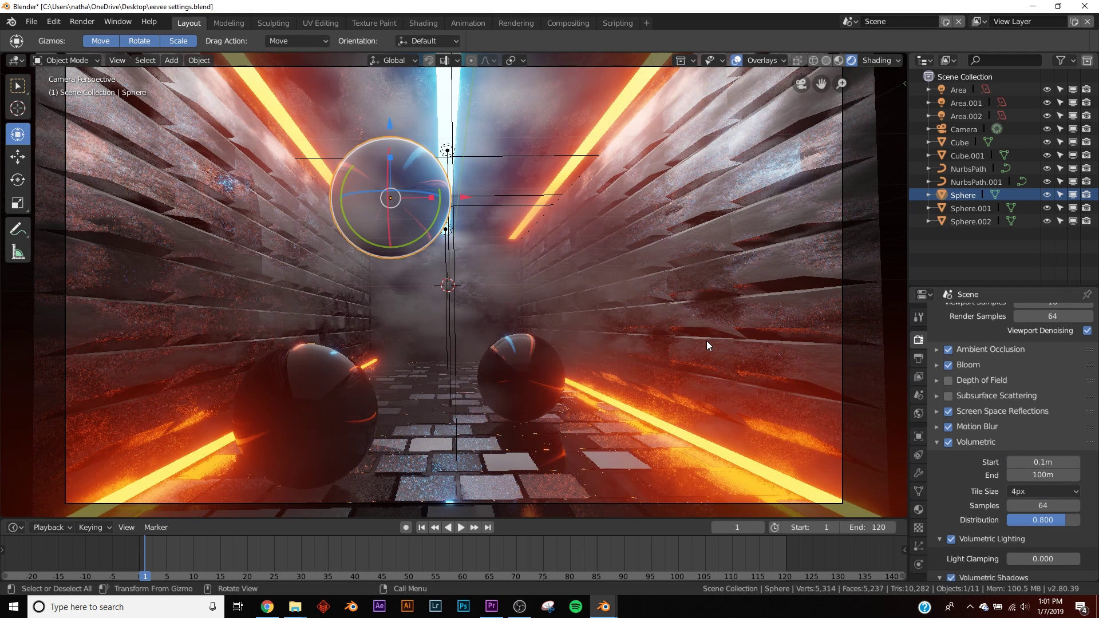
left_click(977, 442)
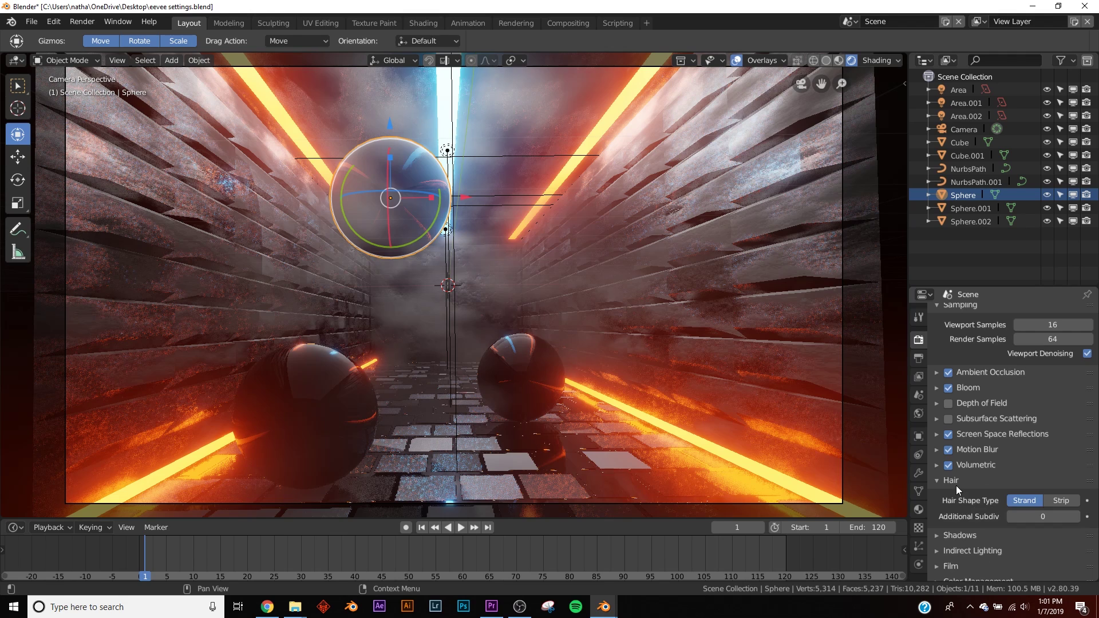
Compare High Bitdepth and Soft Shadows in the Shadows panel, leaving both on (ESM, 512px cube)
left_click(956, 484)
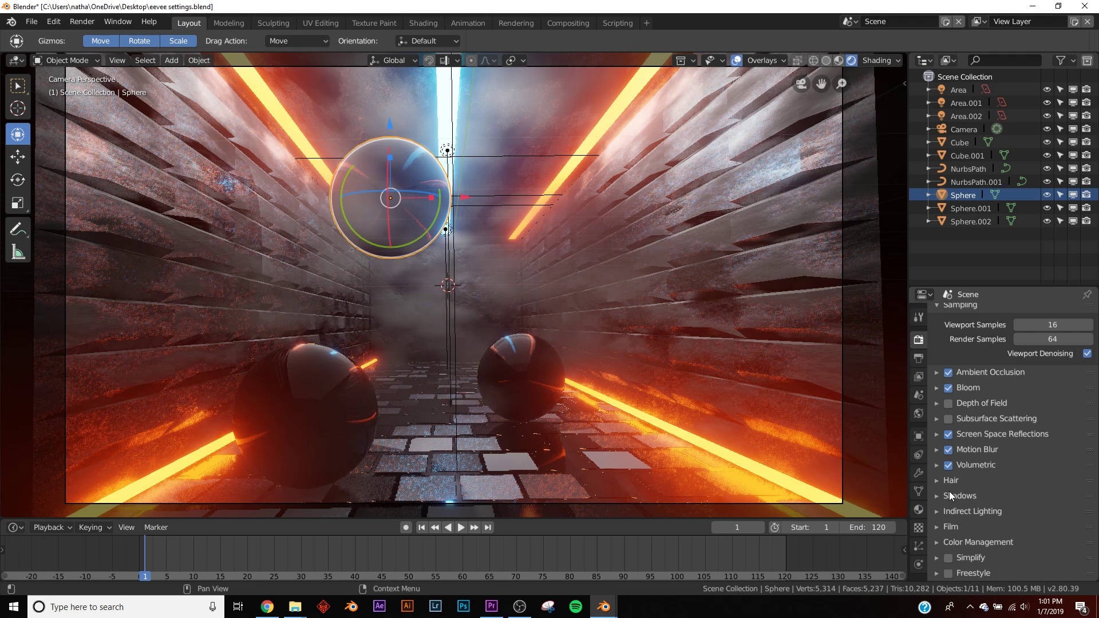
left_click(950, 495)
scroll(976, 483, "down", 2)
left_click(1029, 485)
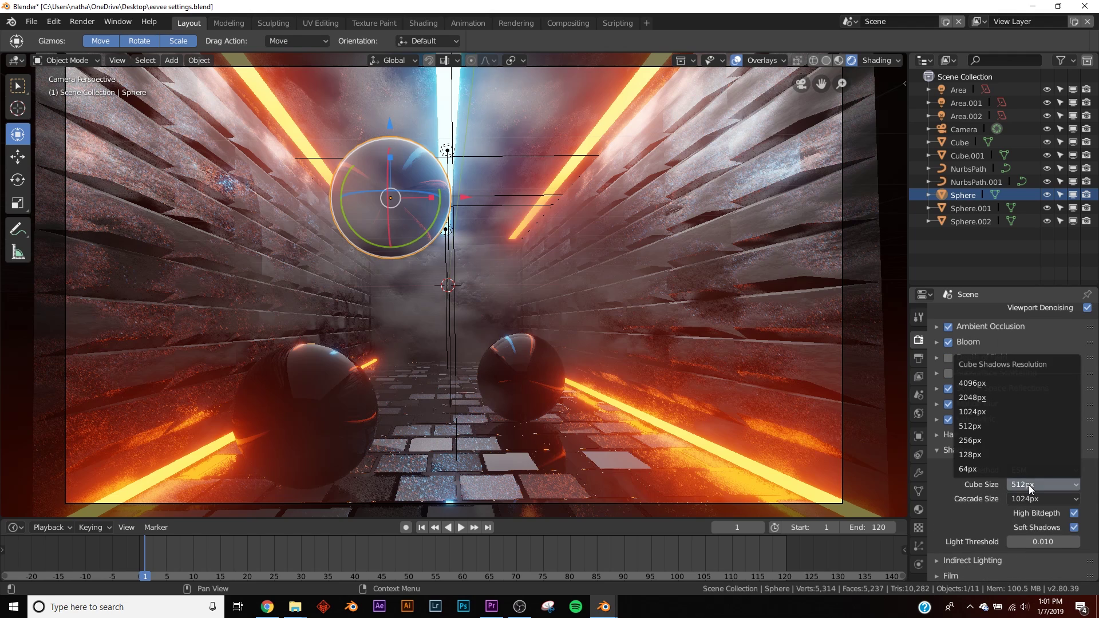
left_click(1074, 514)
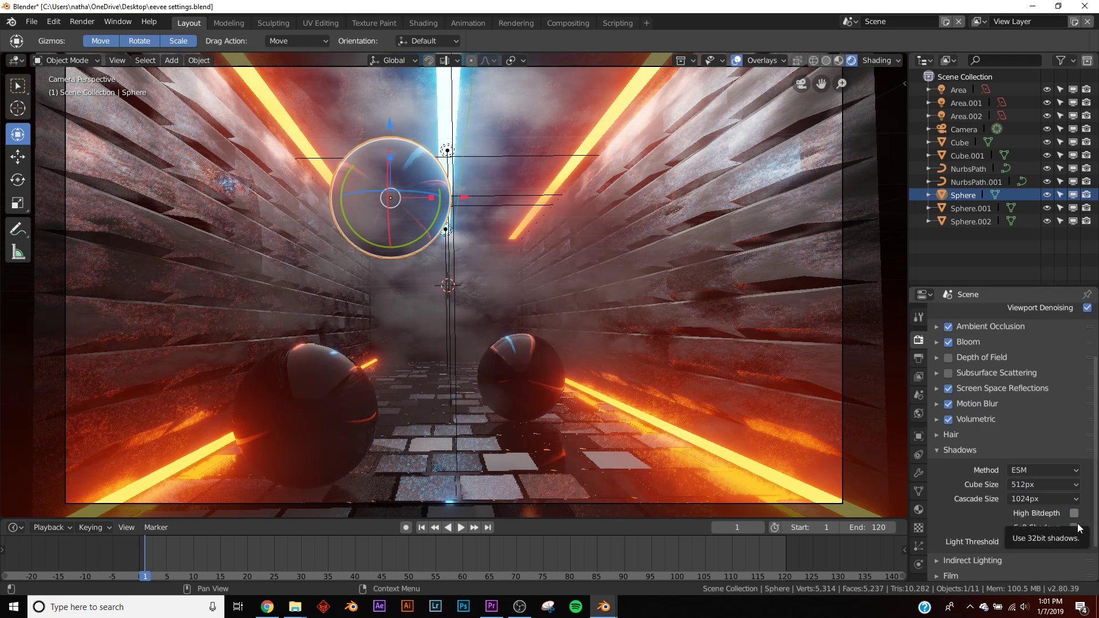
left_click(1074, 528)
left_click(1074, 513)
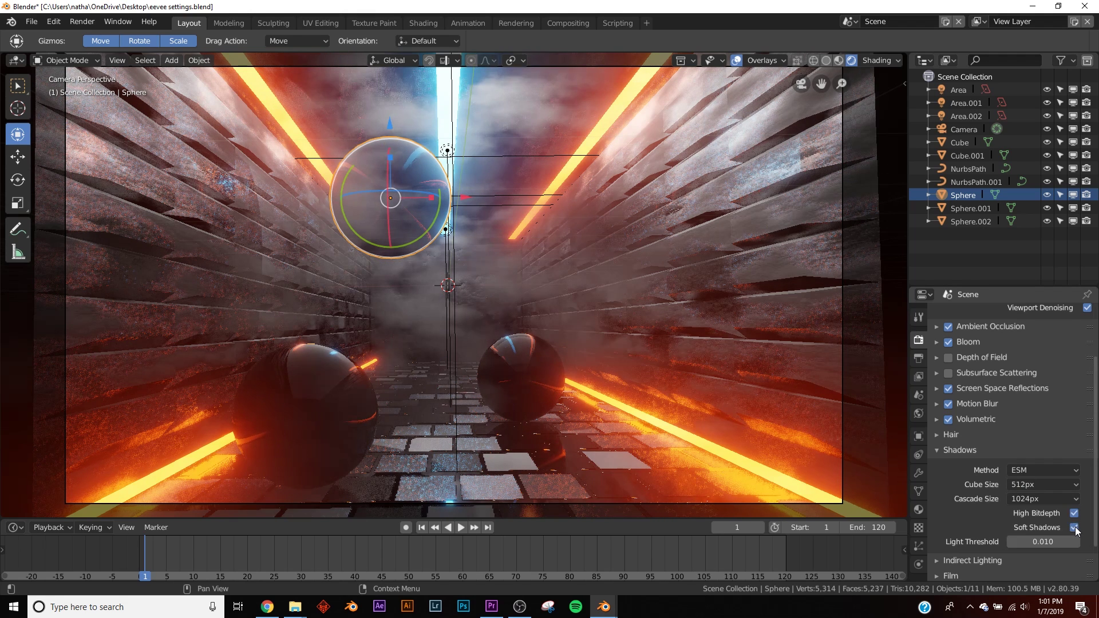
left_click(1074, 528)
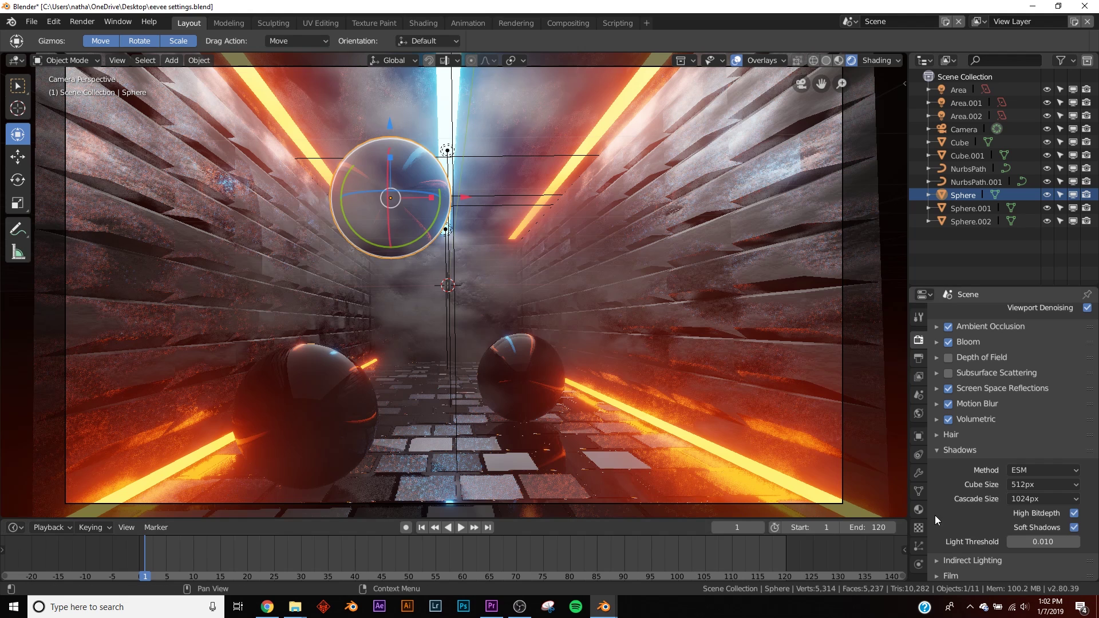
left_click(1075, 528)
left_click(1075, 528)
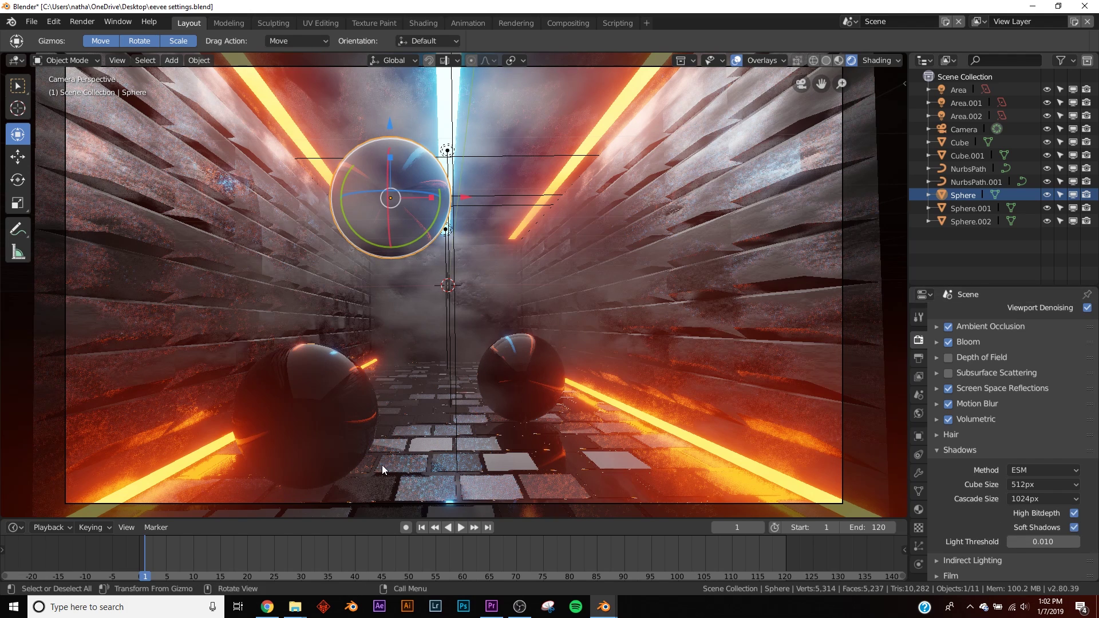
Add a Reflection Cubemap light probe and scale it up to fill the corridor
left_click(977, 450)
left_click(994, 493)
key("shift+a")
mouse_move(590, 298)
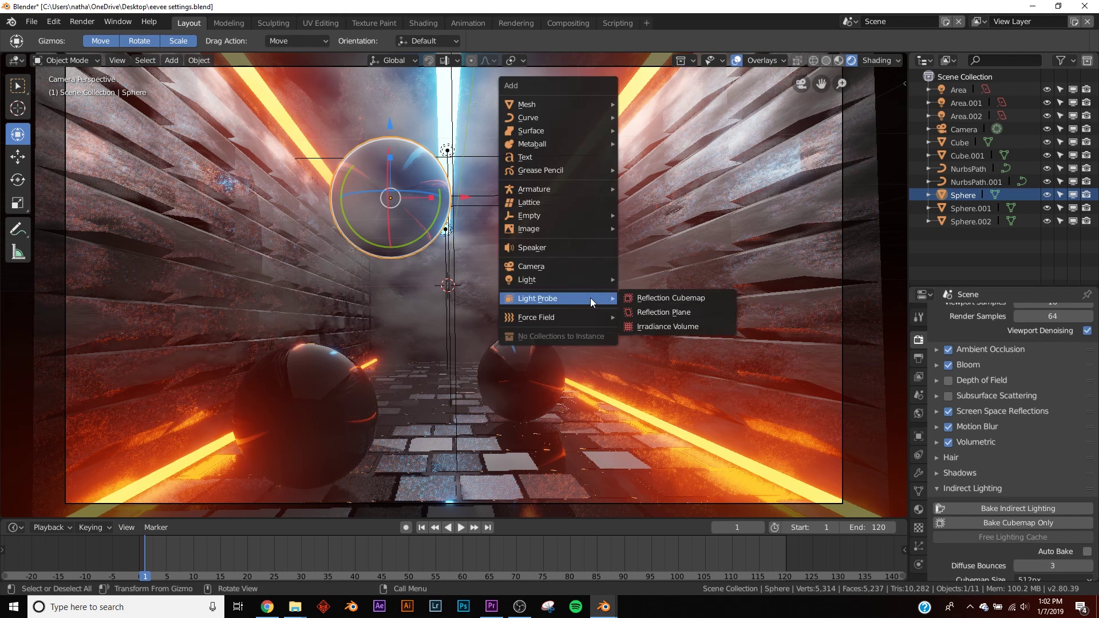
left_click(679, 299)
key("s")
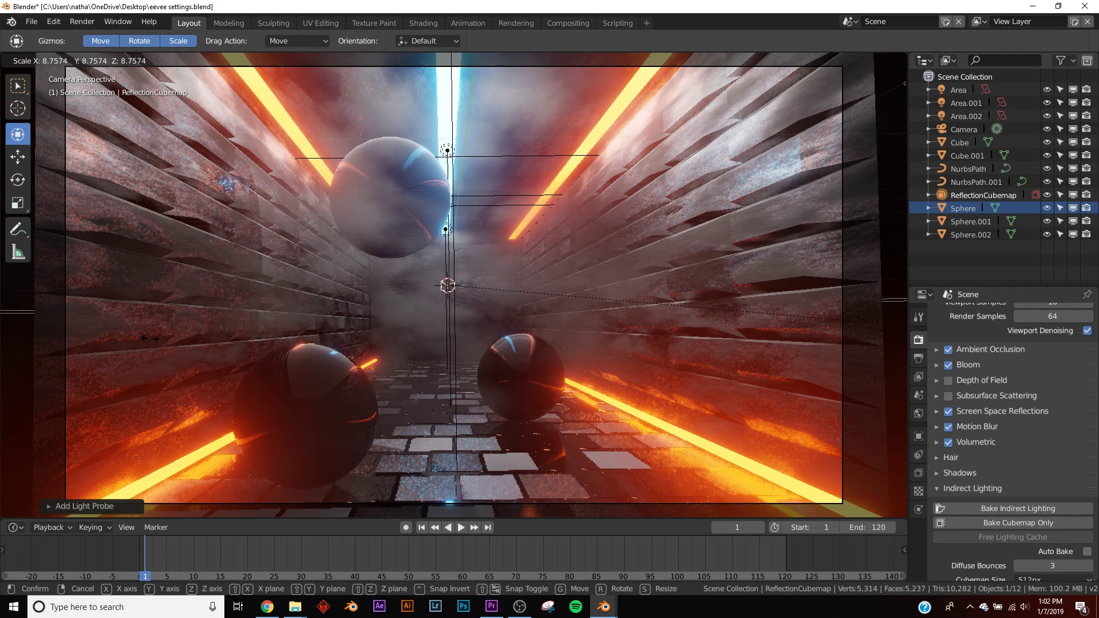
left_click(183, 343)
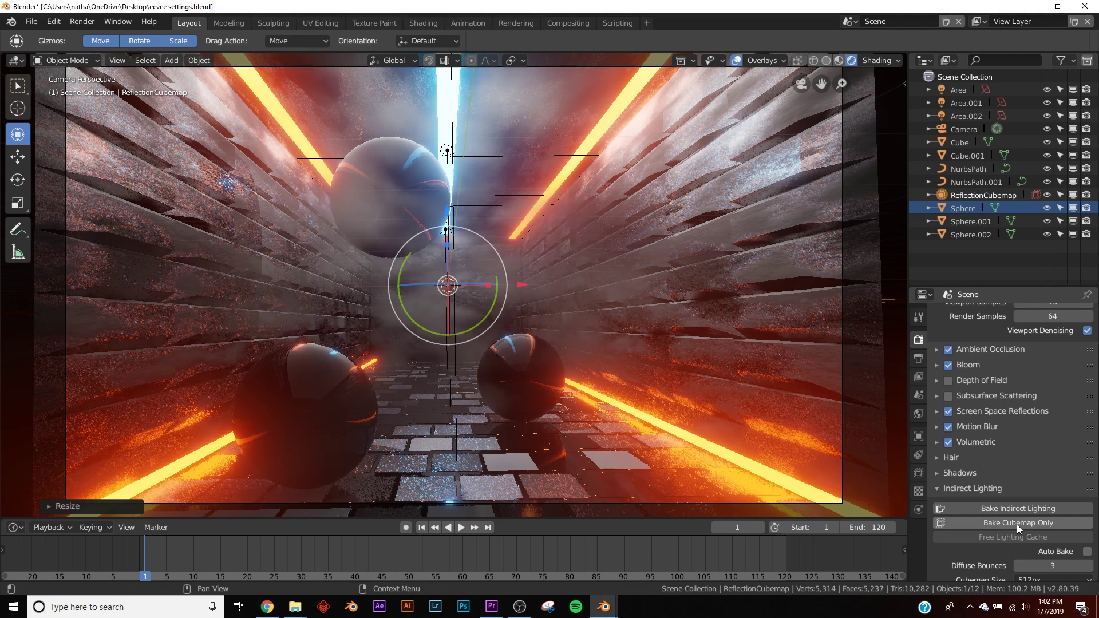
Add an Irradiance Volume light probe and view its probe settings
key("shift+a")
mouse_move(563, 369)
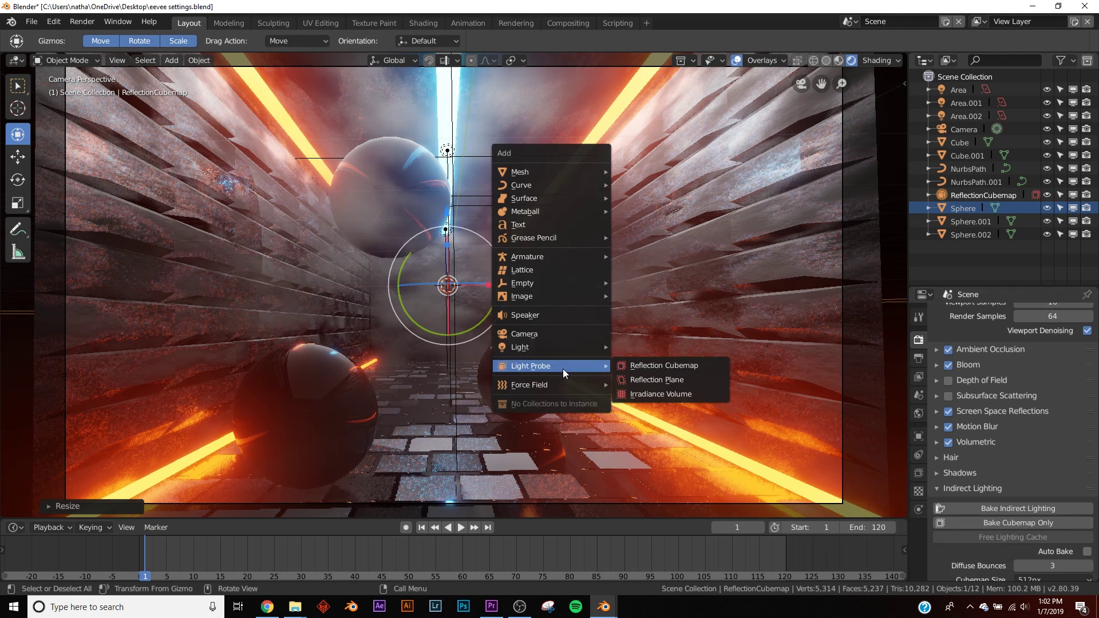
left_click(657, 394)
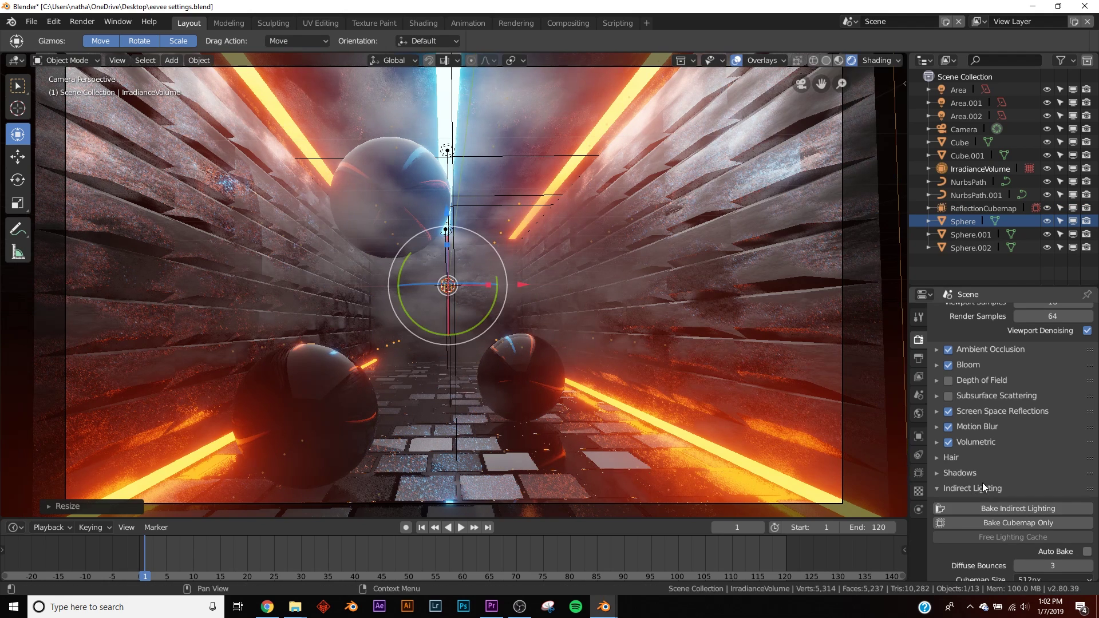
left_click(919, 473)
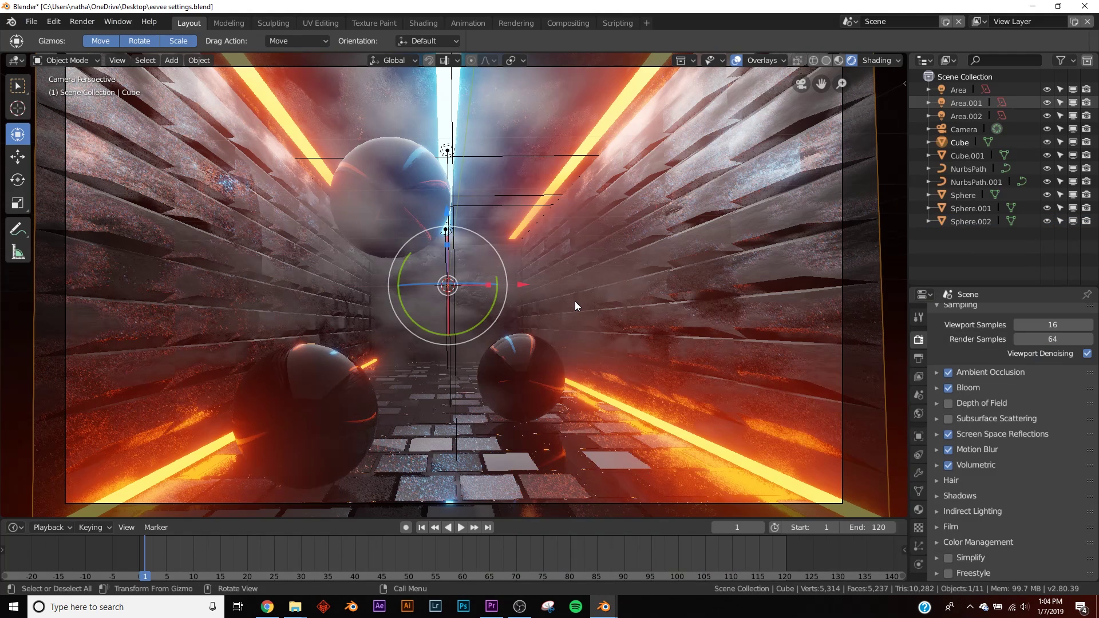
Select Sphere.002 and set its material's Transmission to 1.000
left_click(373, 396)
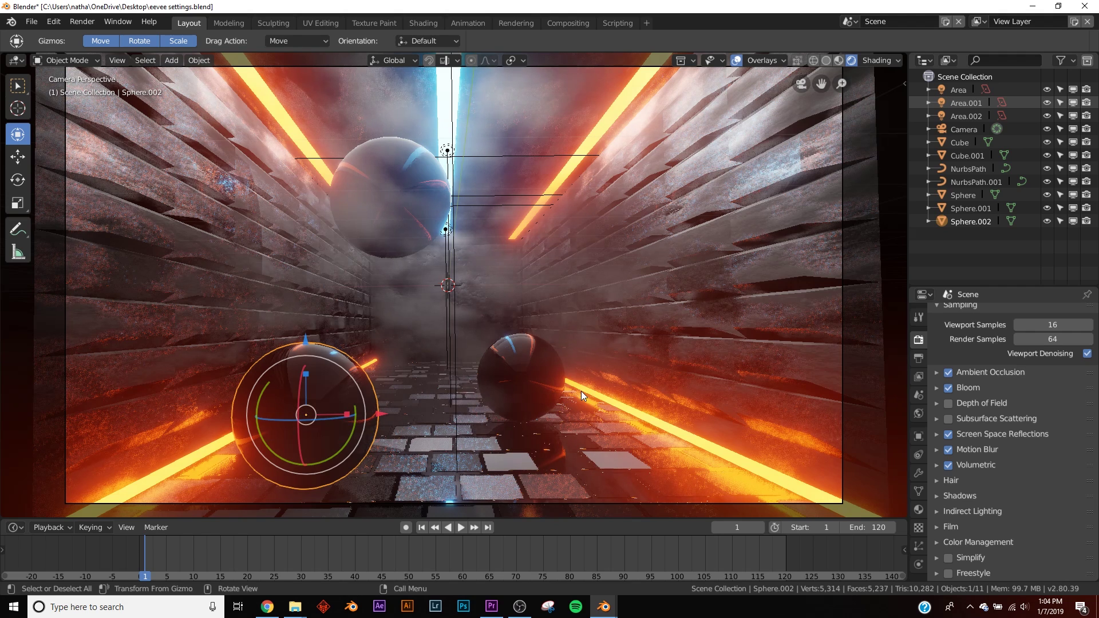
left_click(919, 510)
scroll(1025, 507, "up", 1)
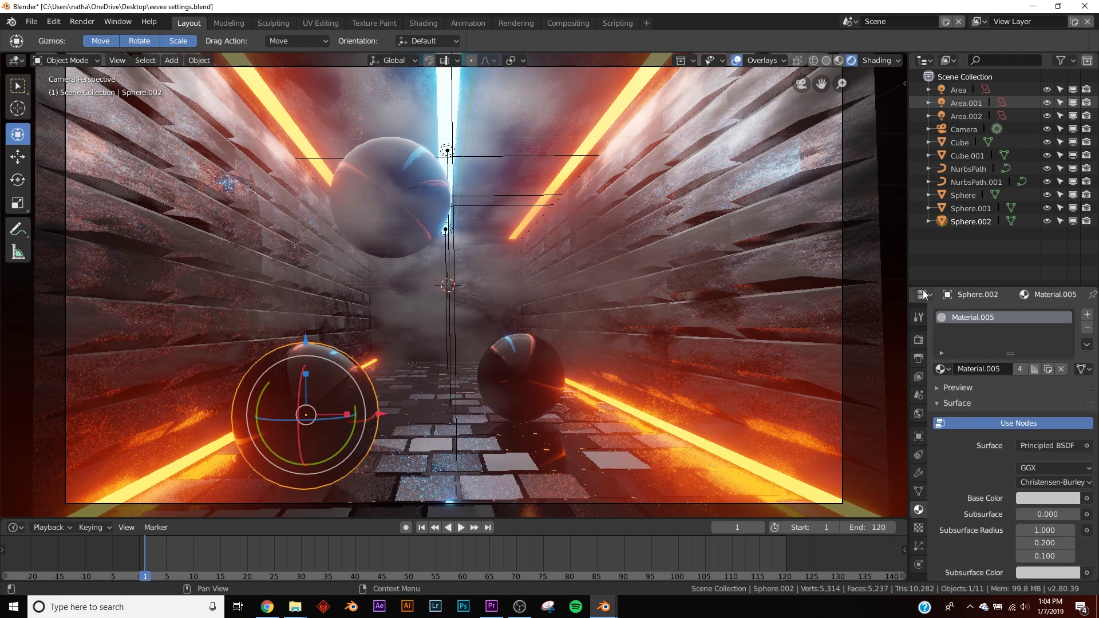
scroll(1011, 465, "down", 1)
scroll(1007, 453, "up", 1)
scroll(1025, 465, "down", 12)
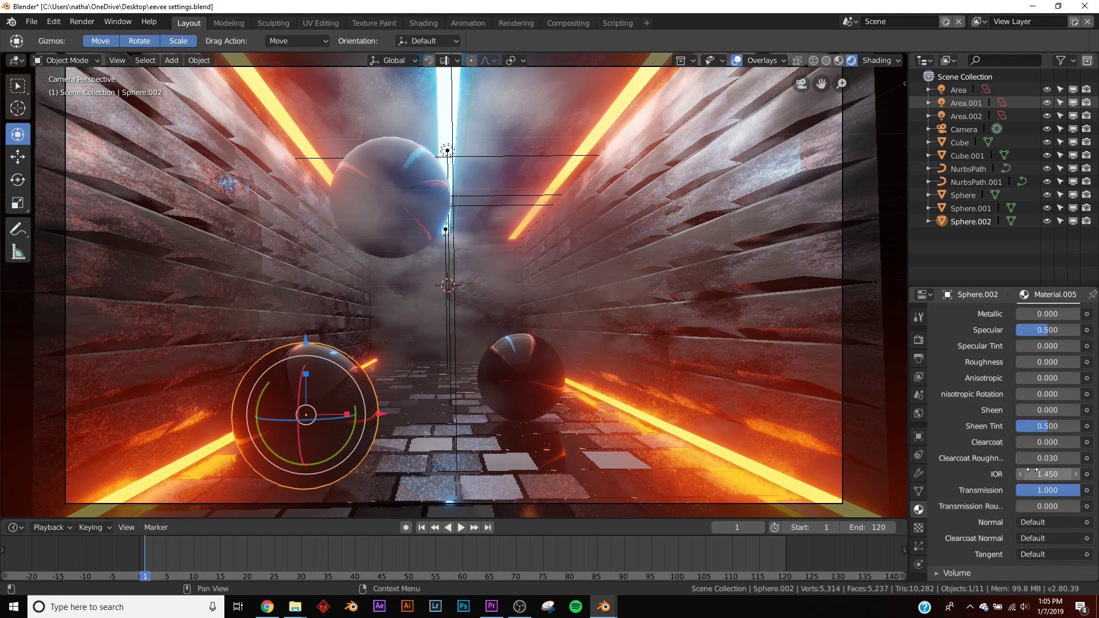
left_click(1047, 490)
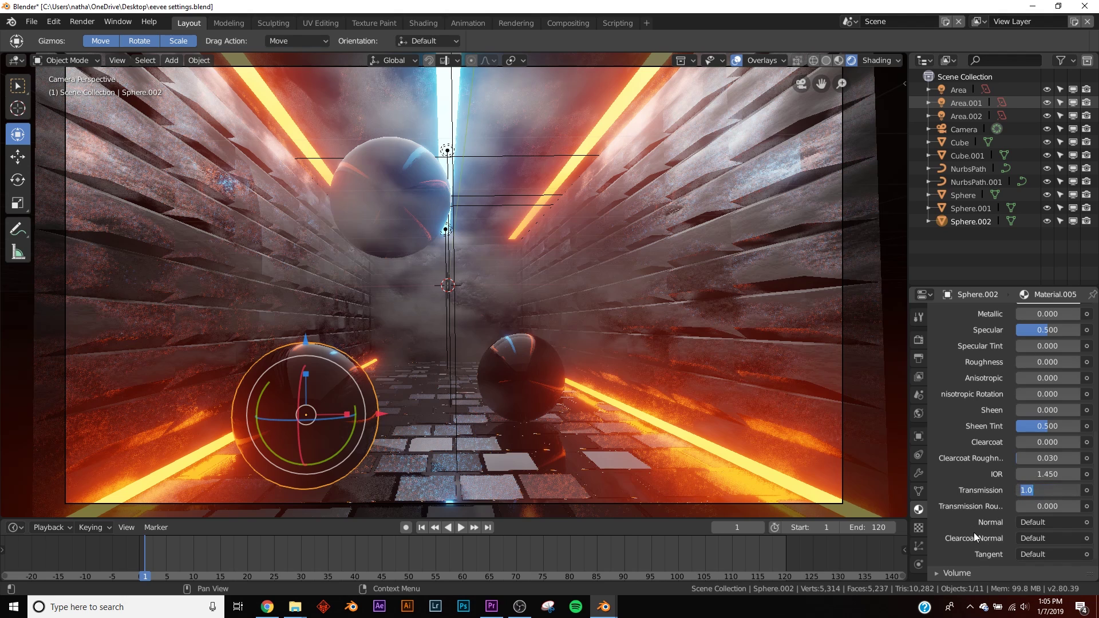
key("Return")
Enable Screen Space Refraction in the sphere material's settings
scroll(981, 530, "down", 2)
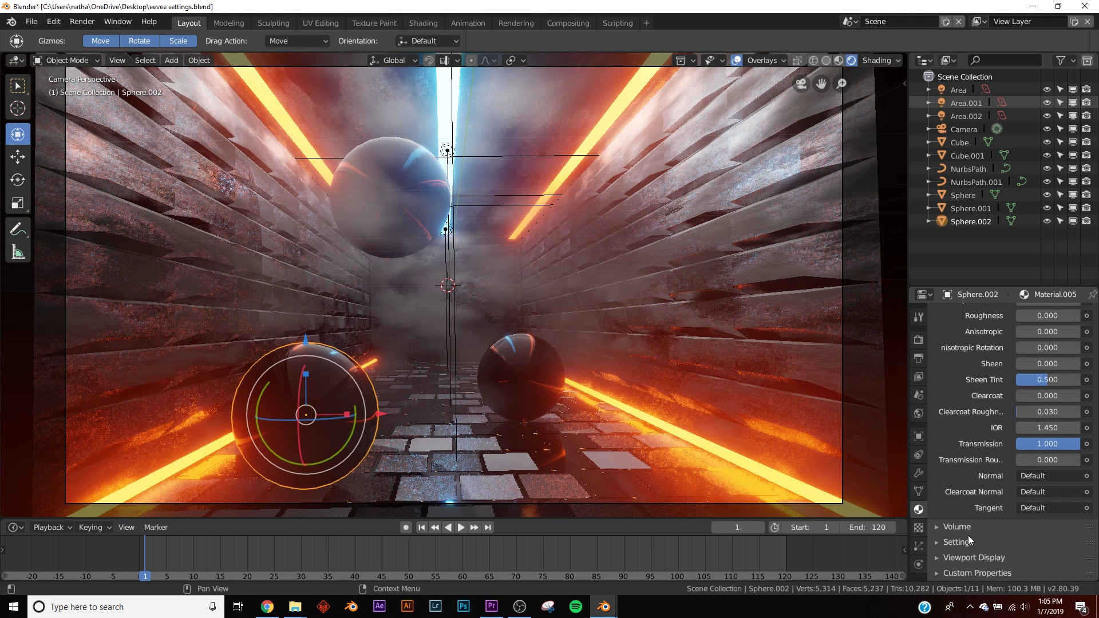
left_click(970, 542)
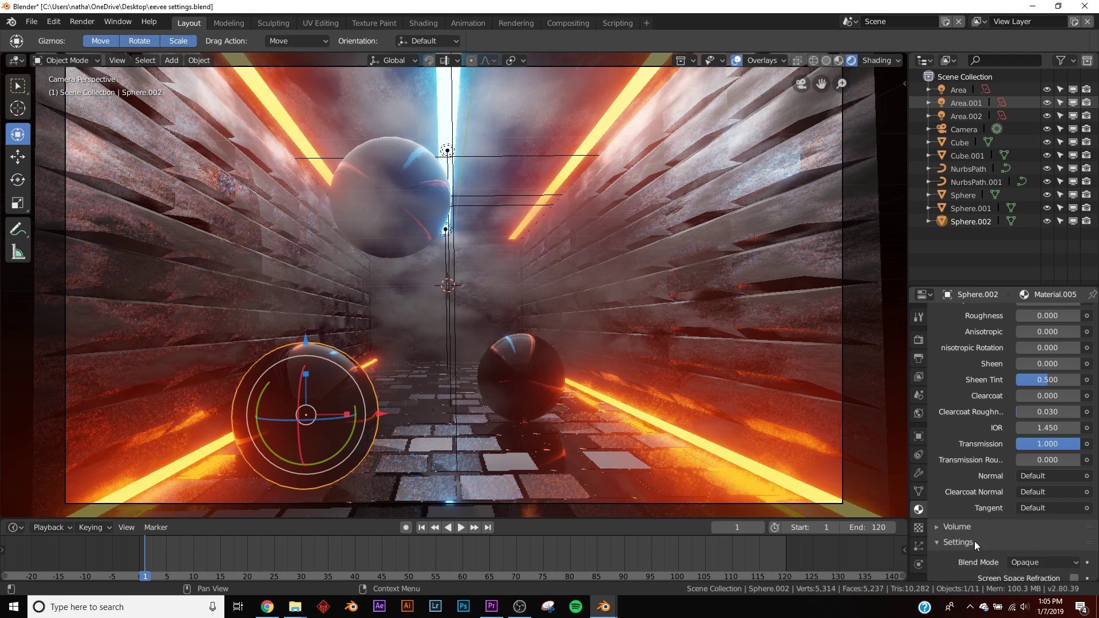
scroll(996, 535, "down", 4)
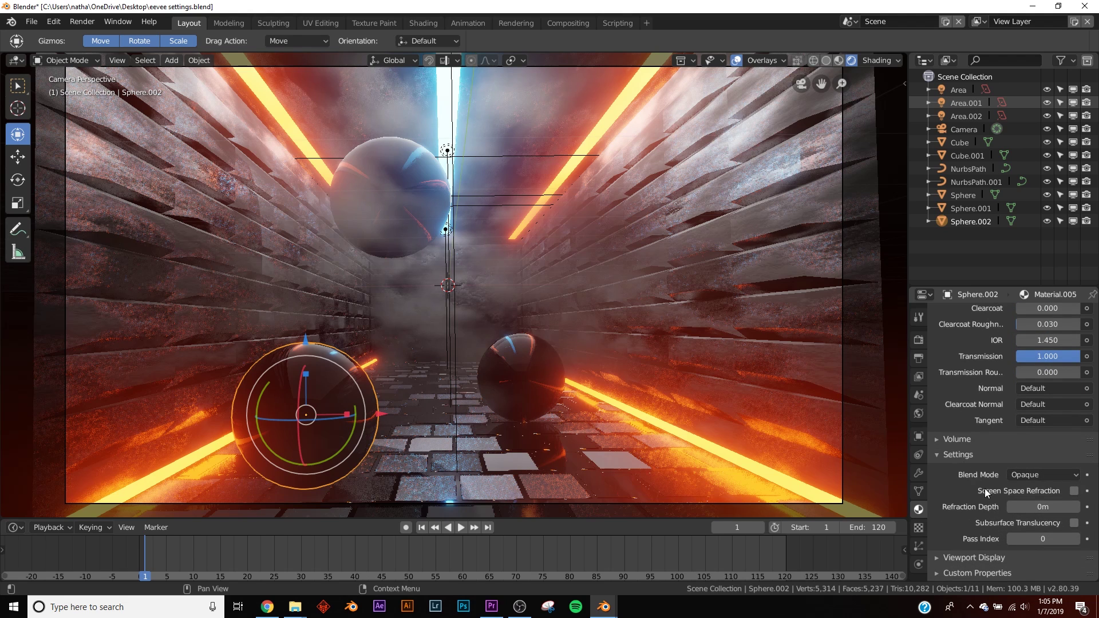
left_click(1074, 491)
left_click(570, 302)
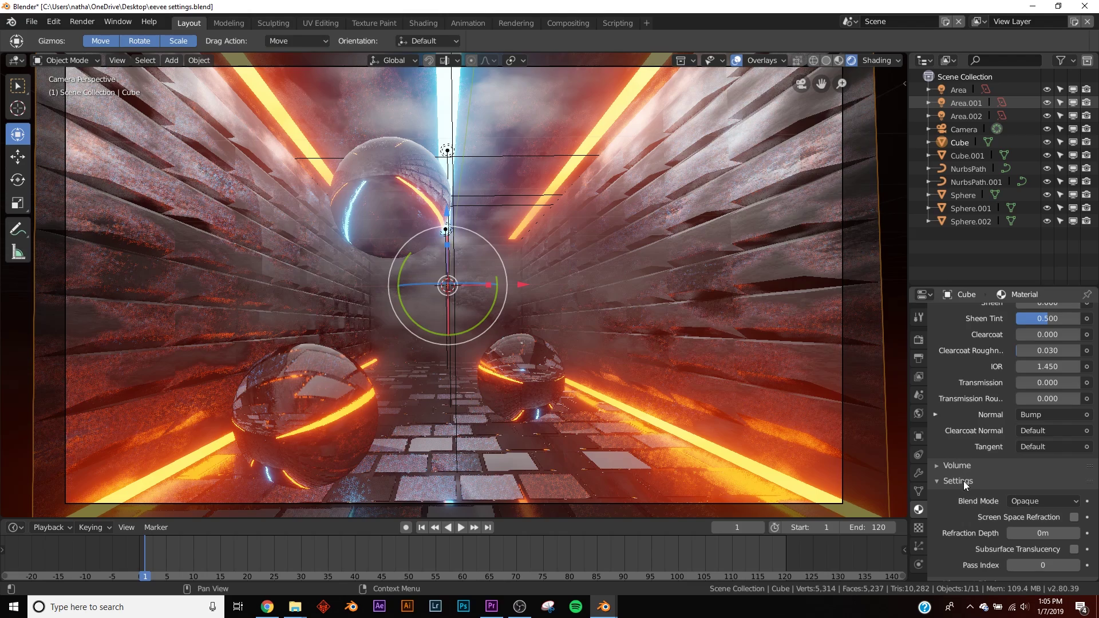
Orbit around the corridor, return to the camera view, and show Render Properties again
scroll(963, 481, "up", 15)
middle_click_drag(659, 401, 549, 380)
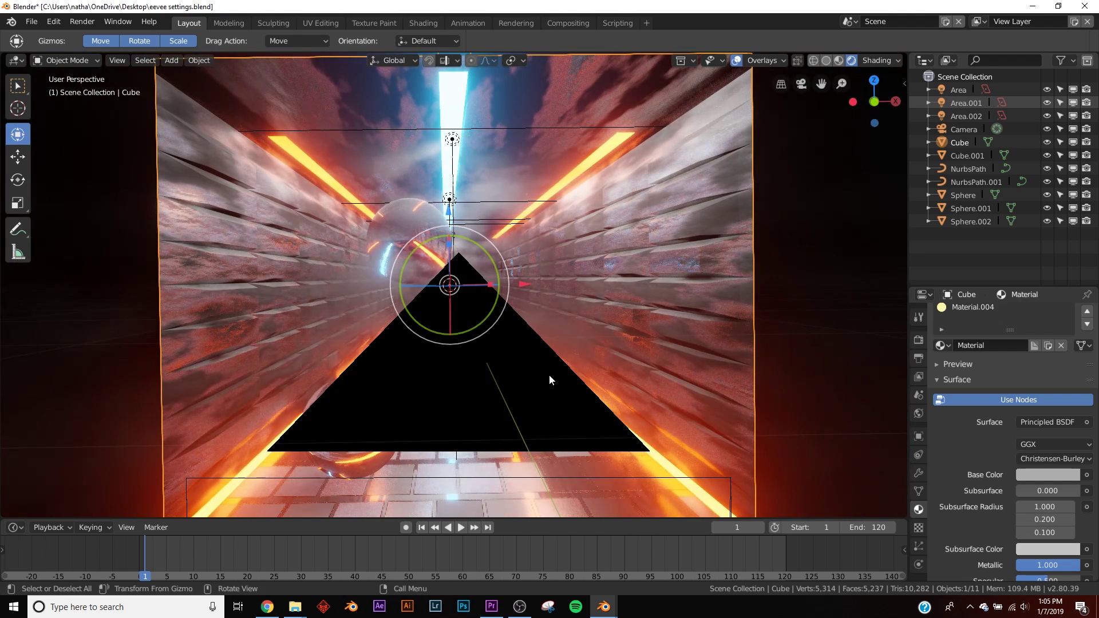
middle_click_drag(548, 380, 554, 388)
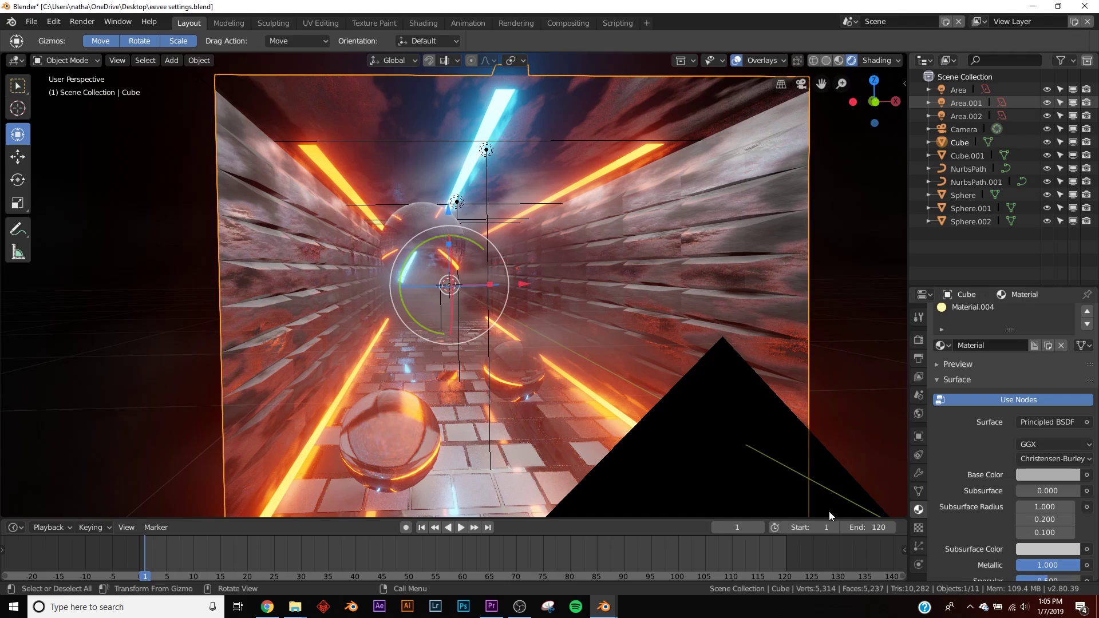
middle_click_drag(503, 368, 484, 357)
key("KP_0")
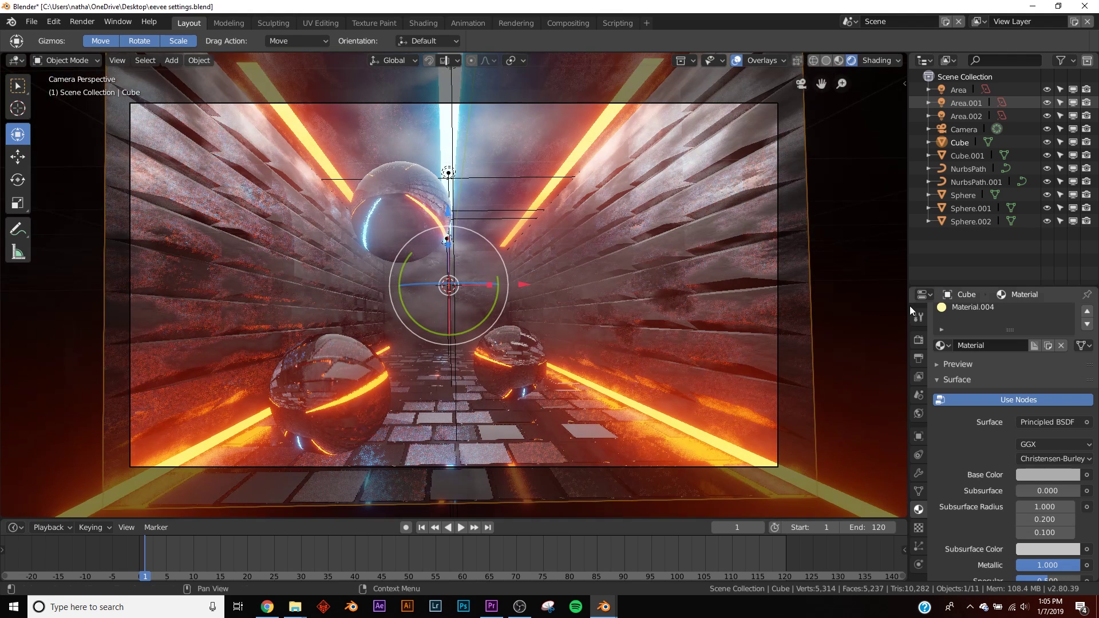
left_click(919, 340)
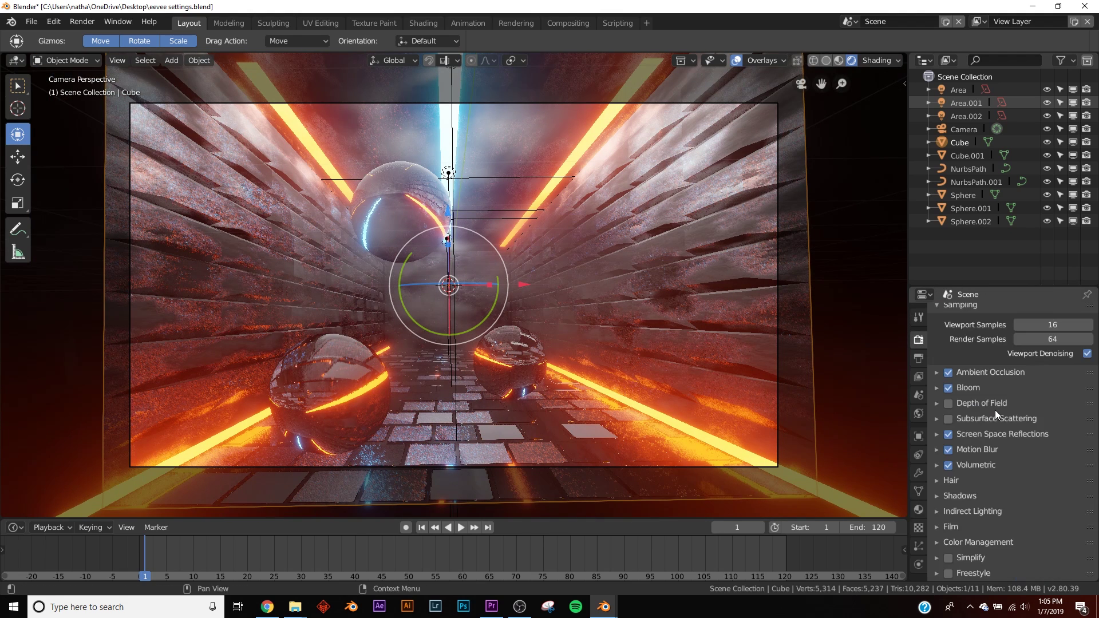